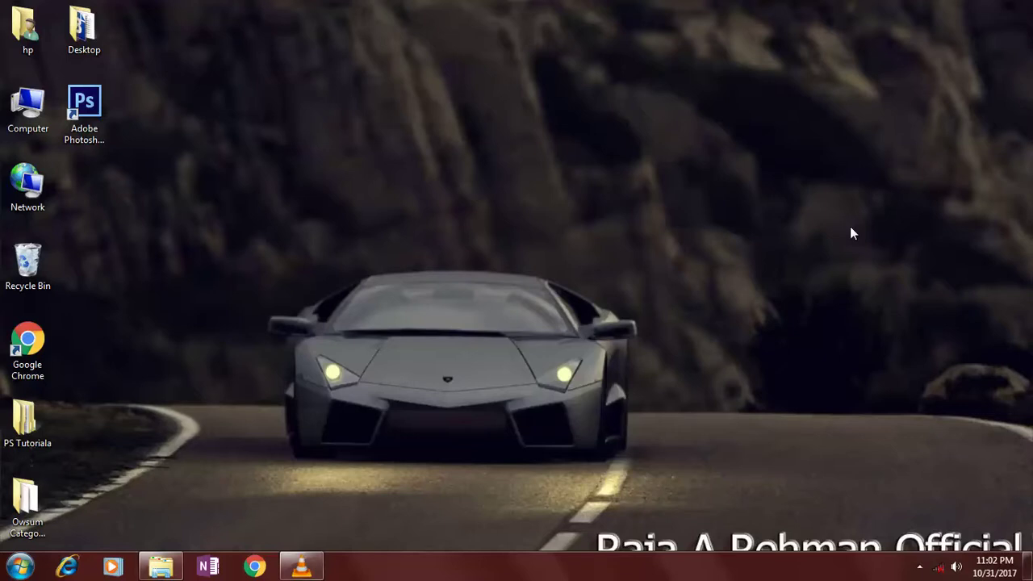
Step: Drag the Owsum Category styles folder to the desktop's upper right and open its 45 items
{"action": "left_click_drag", "start_coordinate": [50, 523], "coordinate": [851, 123]}
{"action": "mouse_move", "coordinate": [822, 113]}
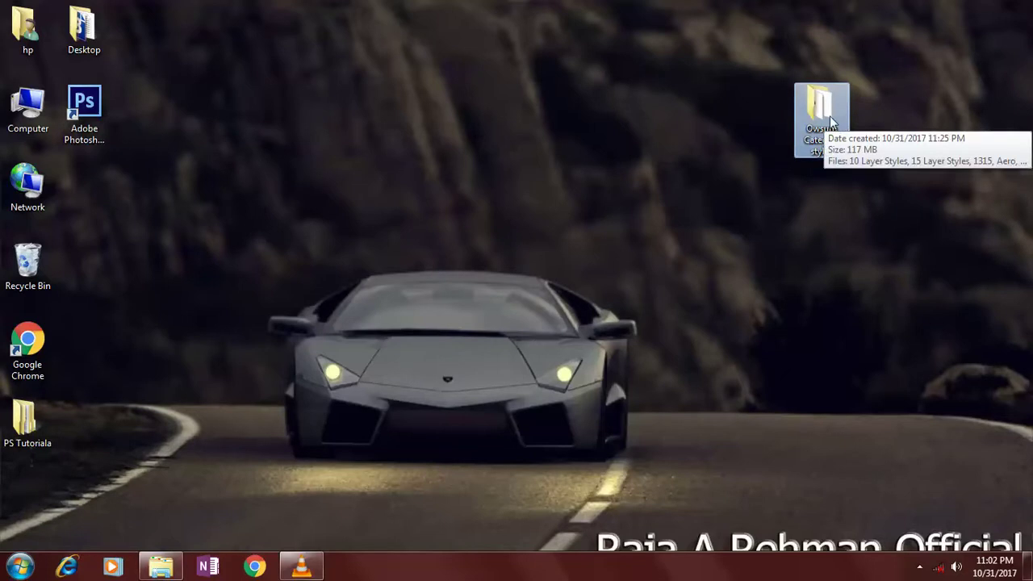
{"action": "double_click", "coordinate": [835, 122]}
{"action": "key", "text": "alt+F4"}
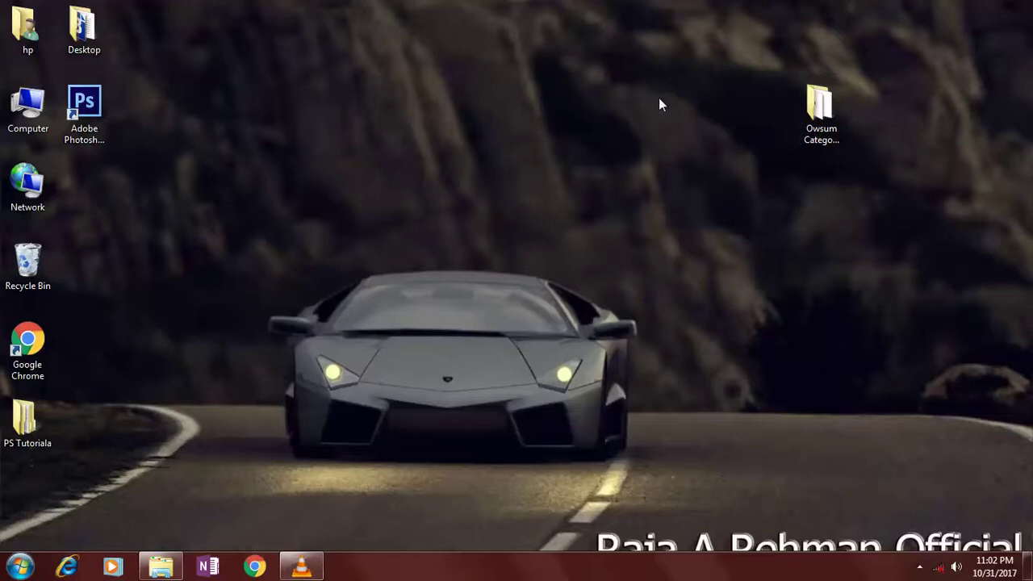
{"action": "double_click", "coordinate": [810, 119]}
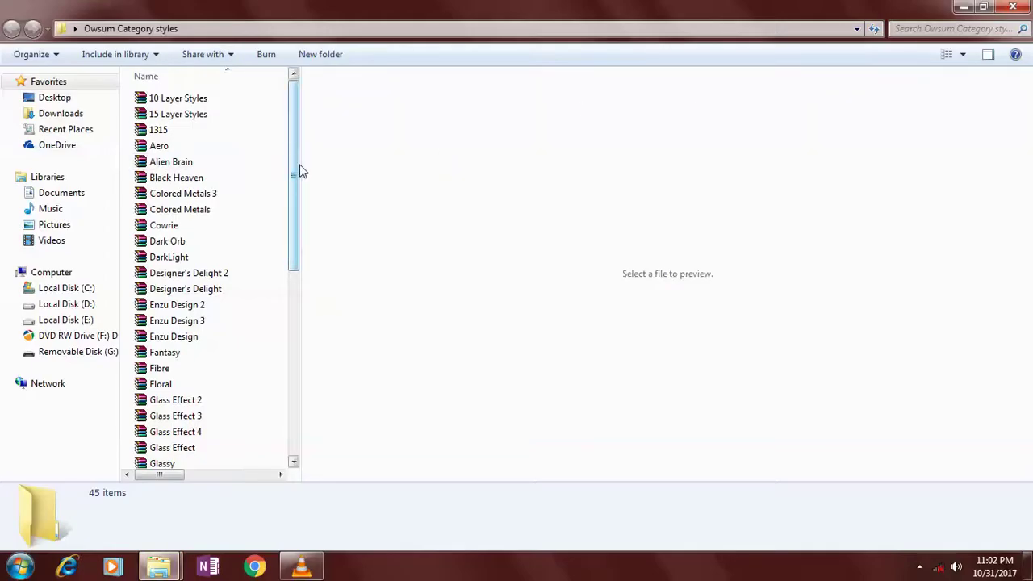
Step: Widen the file list to show date, type and size, then browse archives from 10 Layer Styles to Colored Metals
{"action": "left_click_drag", "start_coordinate": [301, 172], "coordinate": [678, 121]}
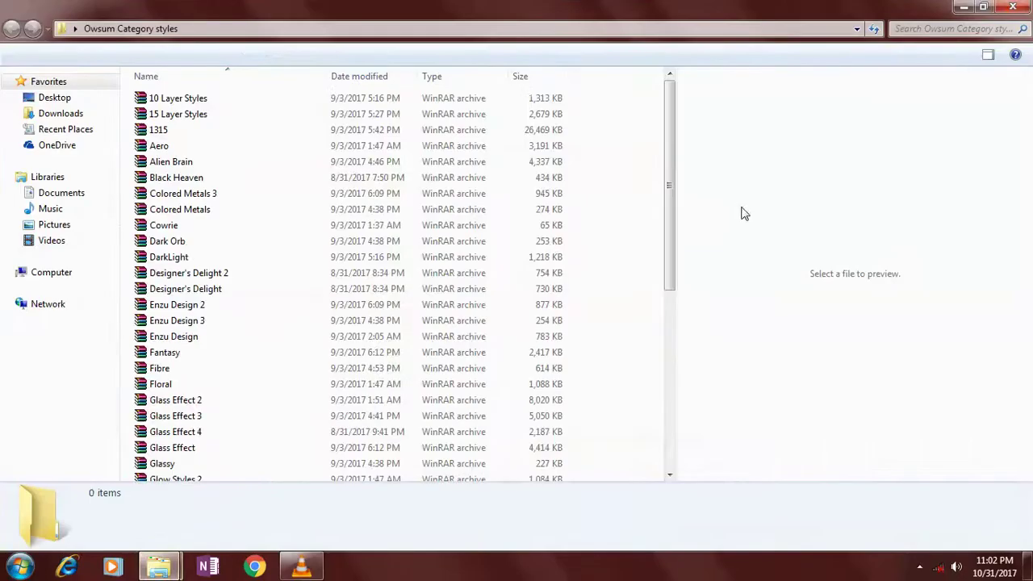
{"action": "left_click", "coordinate": [348, 100]}
{"action": "left_click", "coordinate": [348, 114]}
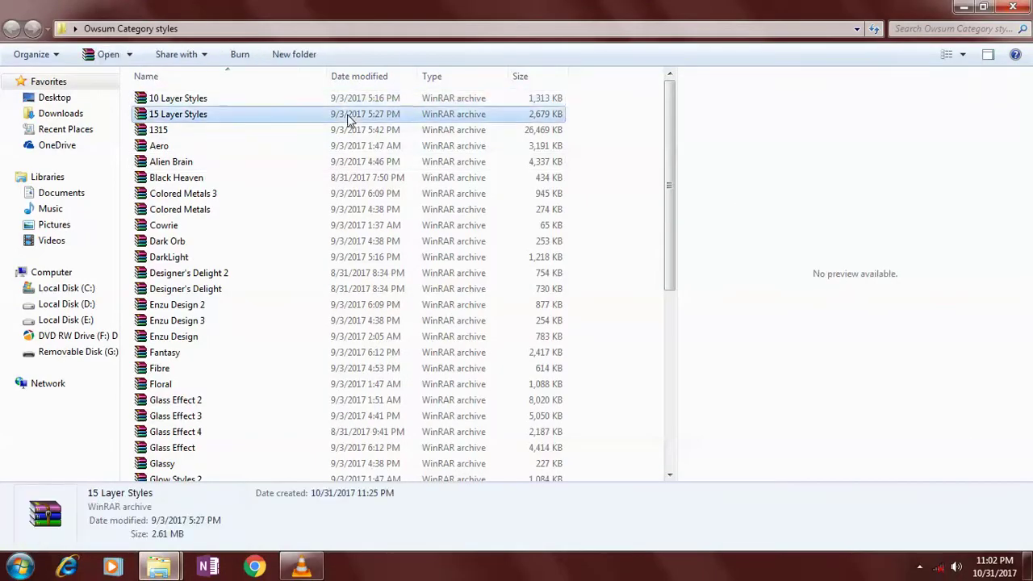
{"action": "left_click", "coordinate": [202, 147]}
{"action": "left_click", "coordinate": [210, 163]}
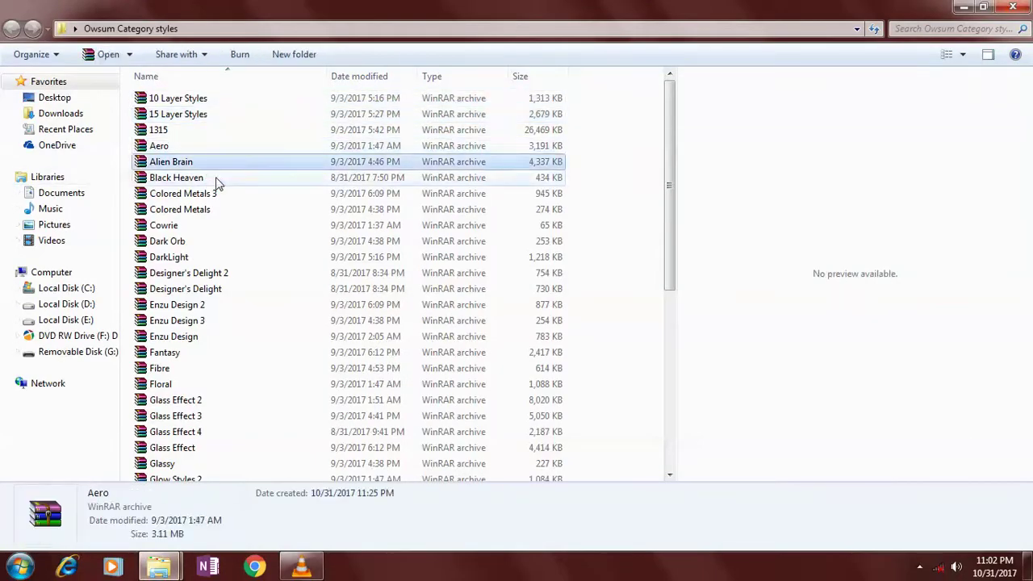
{"action": "left_click", "coordinate": [218, 179]}
{"action": "left_click", "coordinate": [226, 198]}
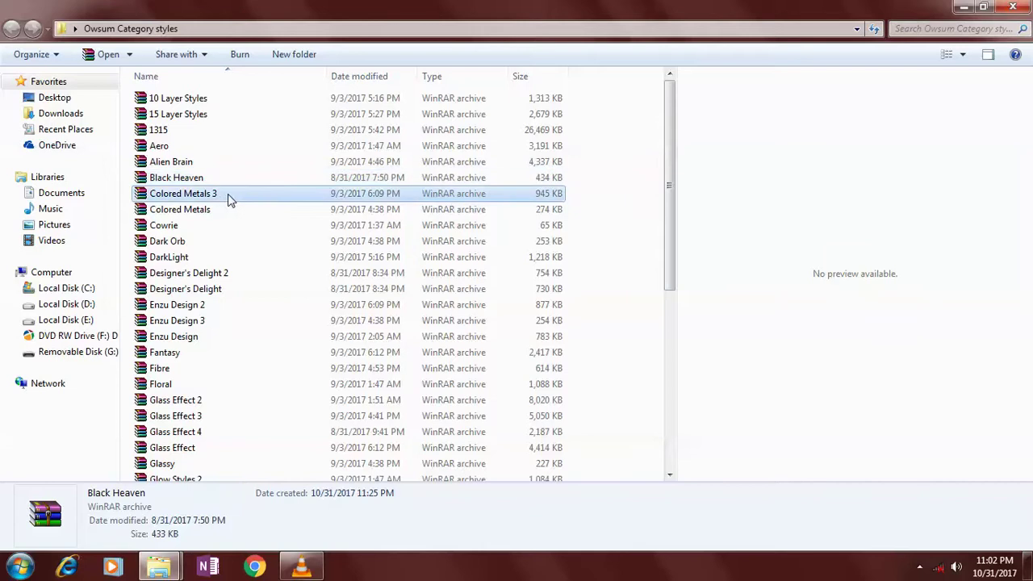
{"action": "left_click", "coordinate": [201, 212]}
Step: Open the Metal Theme archive further down the list in WinRAR
{"action": "scroll", "coordinate": [253, 346], "scroll_direction": "down", "scroll_amount": 6}
{"action": "scroll", "coordinate": [179, 391], "scroll_direction": "down", "scroll_amount": 1}
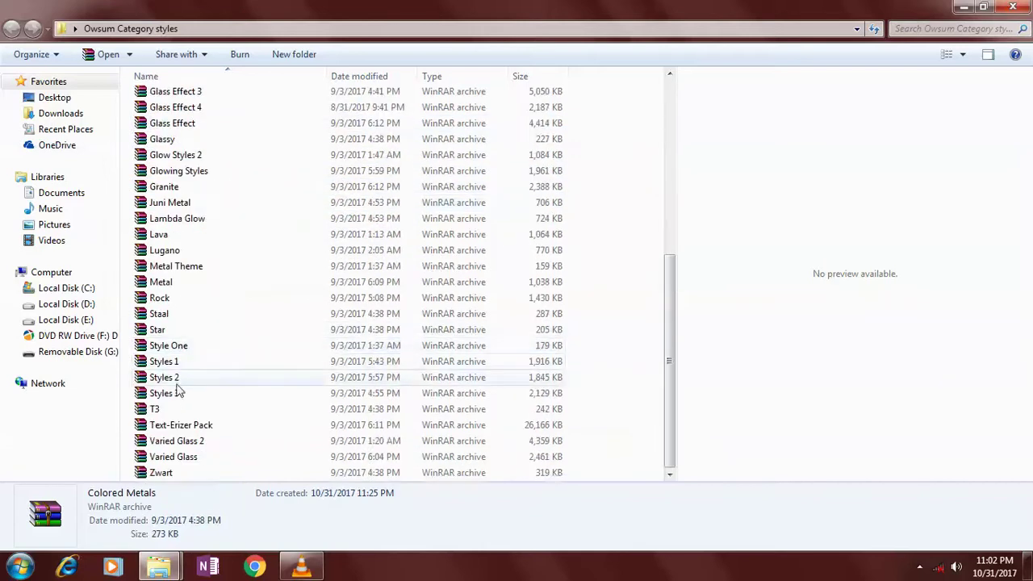
{"action": "left_click", "coordinate": [191, 274]}
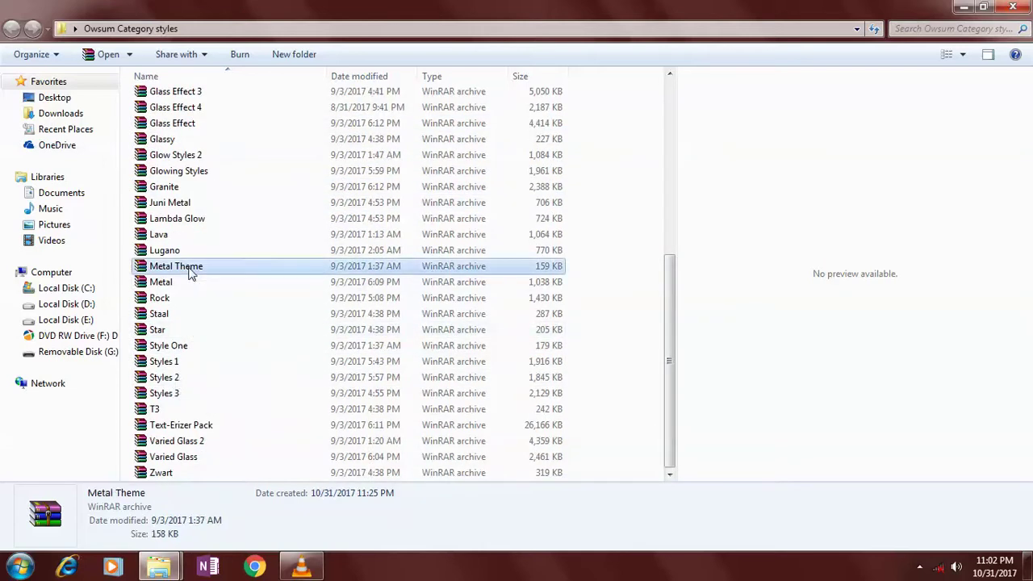
{"action": "double_click", "coordinate": [191, 275]}
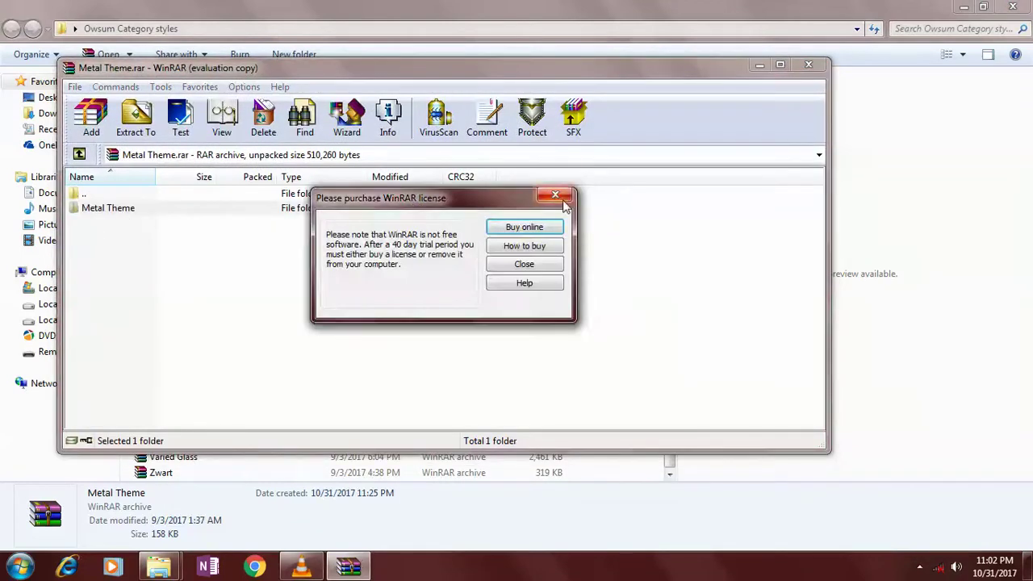
Step: Dismiss the license reminder and open Metal Theme.png from the archive's Metal Theme folder
{"action": "left_click", "coordinate": [563, 197]}
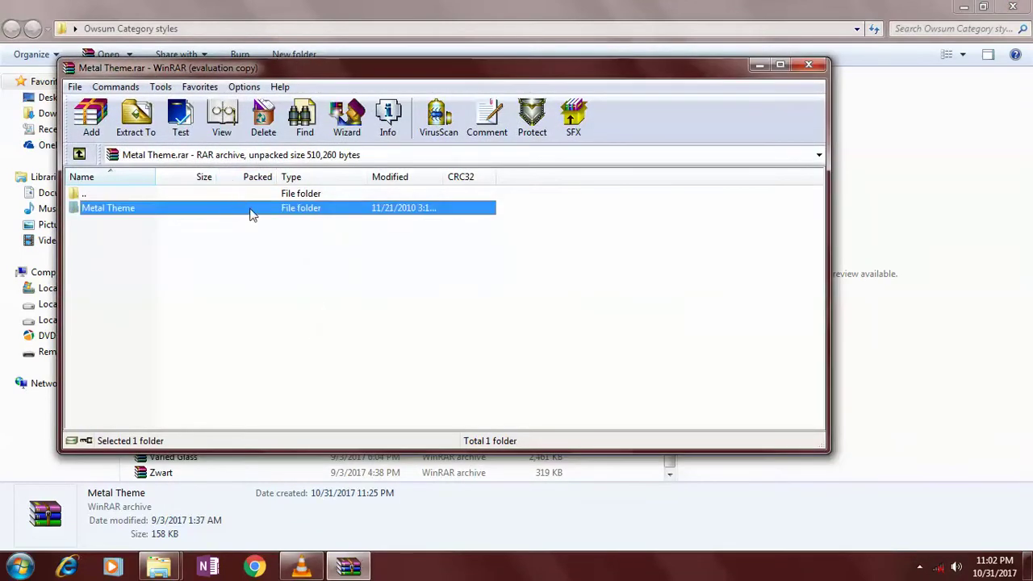
{"action": "double_click", "coordinate": [251, 210]}
{"action": "left_click", "coordinate": [162, 223]}
{"action": "left_click", "coordinate": [159, 222]}
{"action": "key", "text": "Escape"}
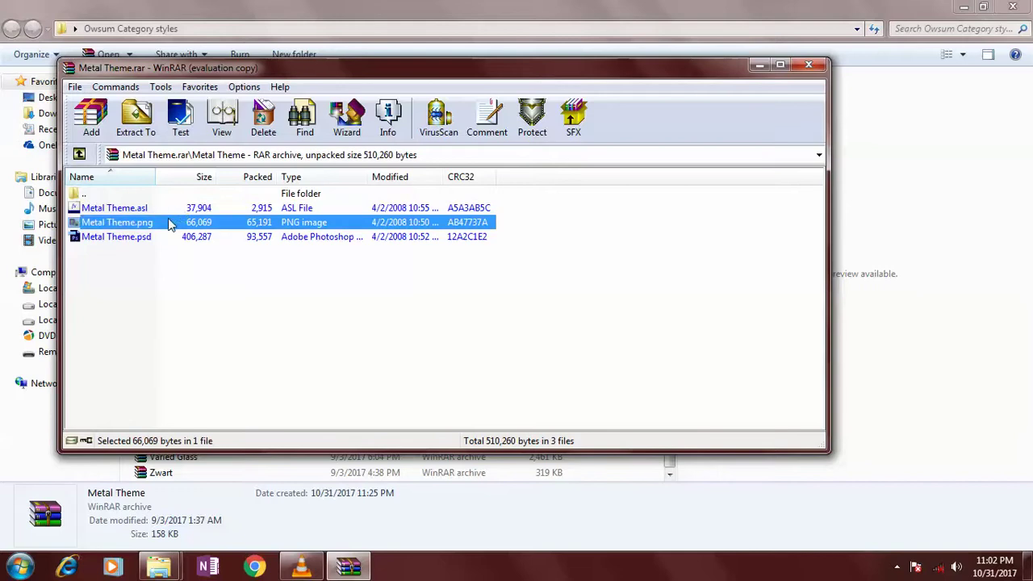
{"action": "key", "text": "Return"}
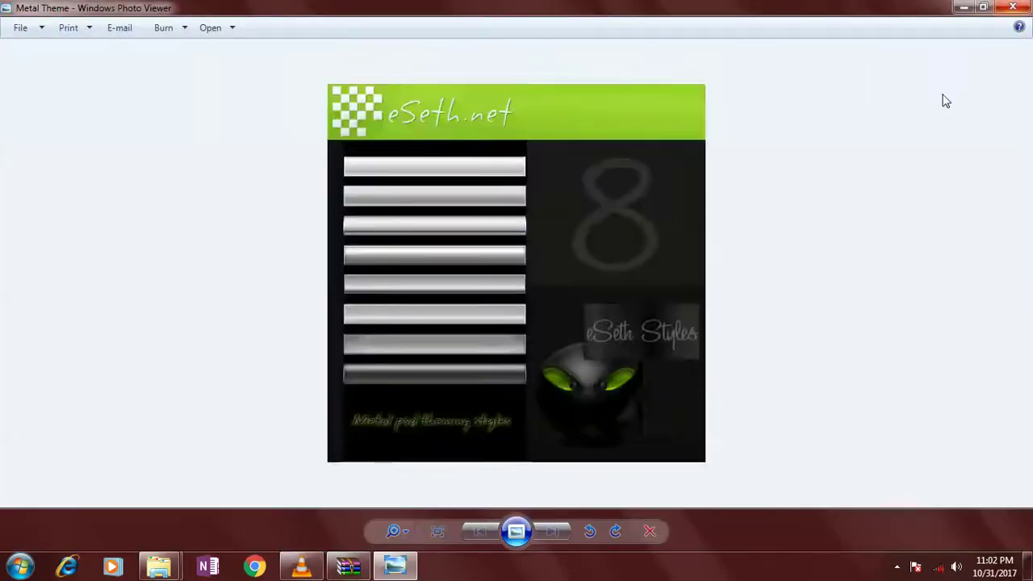
Step: Close the image preview and the Metal Theme archive, then select the Styles 3 archive
{"action": "scroll", "coordinate": [461, 254], "scroll_direction": "up", "scroll_amount": 2}
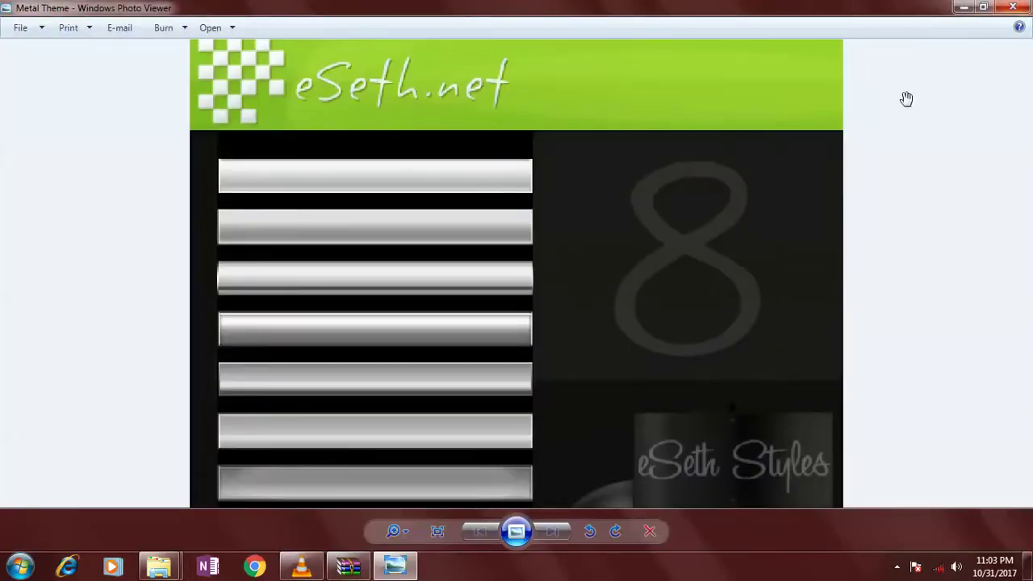
{"action": "left_click", "coordinate": [1013, 7]}
{"action": "left_click", "coordinate": [813, 63]}
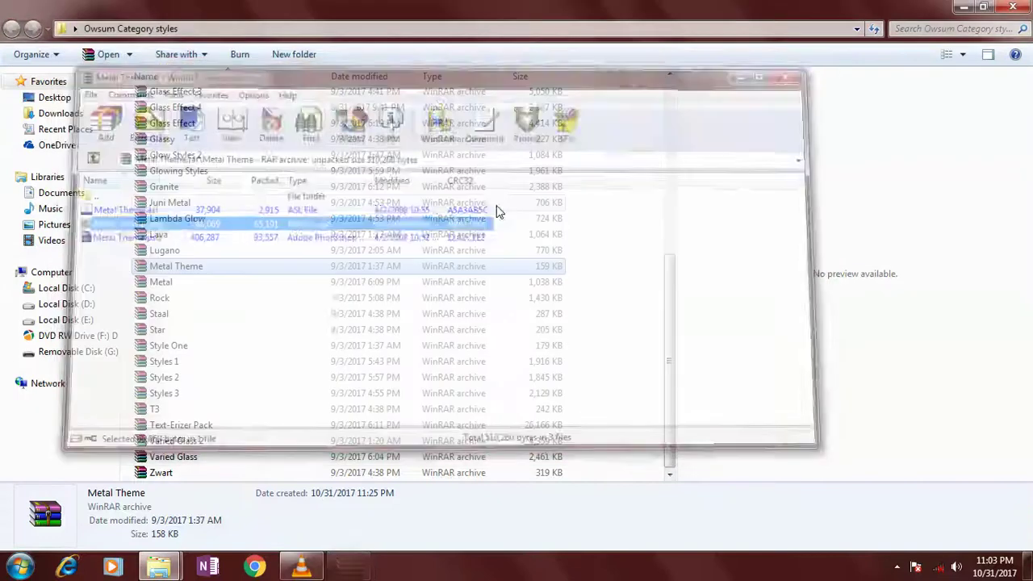
{"action": "left_click", "coordinate": [203, 395]}
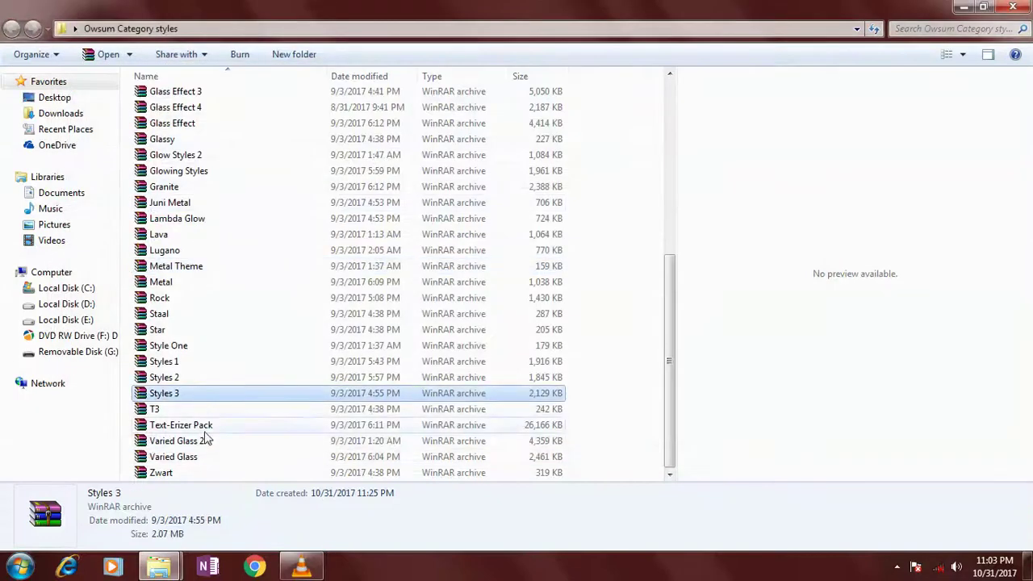
Step: Try opening Varied Glass 2.rar and Varied Glass.rar, dismissing license reminders and damaged-archive errors
{"action": "double_click", "coordinate": [206, 440]}
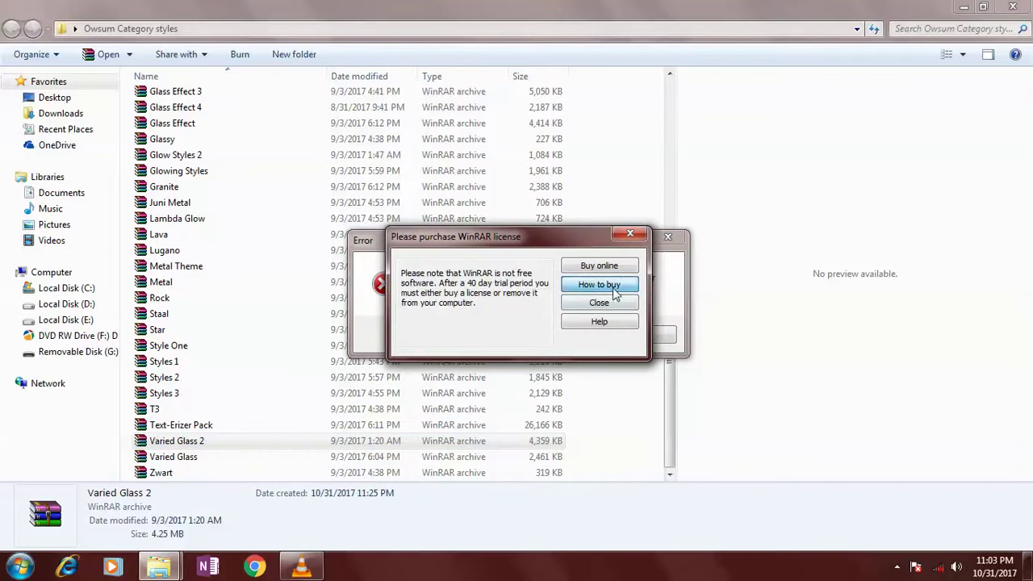
{"action": "left_click", "coordinate": [630, 234]}
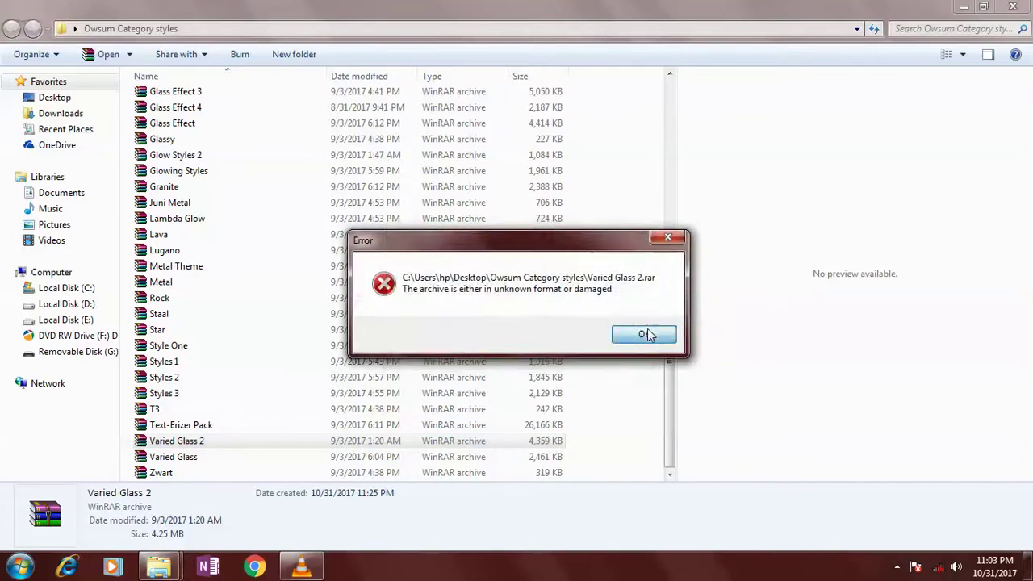
{"action": "left_click", "coordinate": [648, 335]}
{"action": "double_click", "coordinate": [206, 459]}
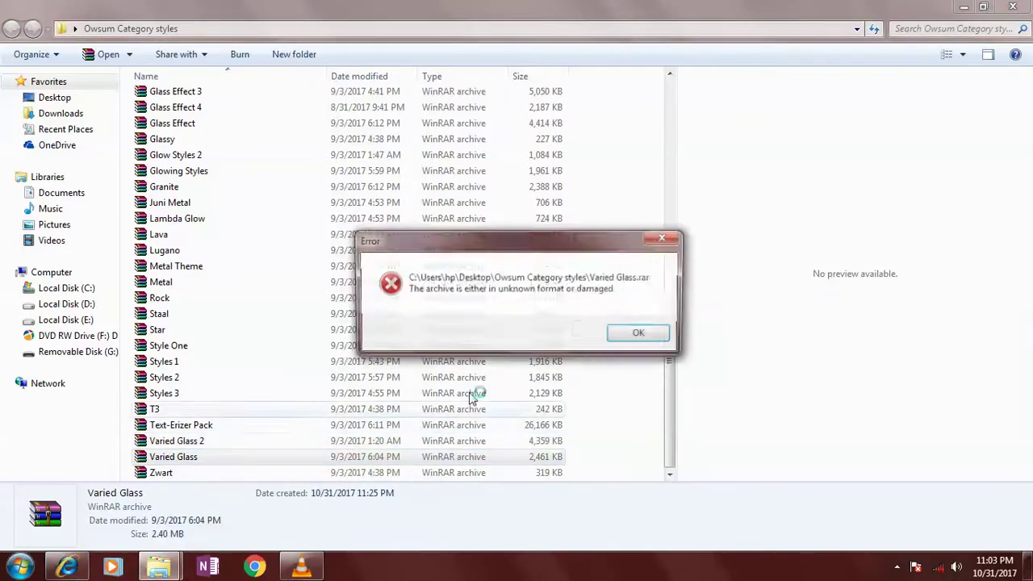
{"action": "left_click", "coordinate": [645, 334]}
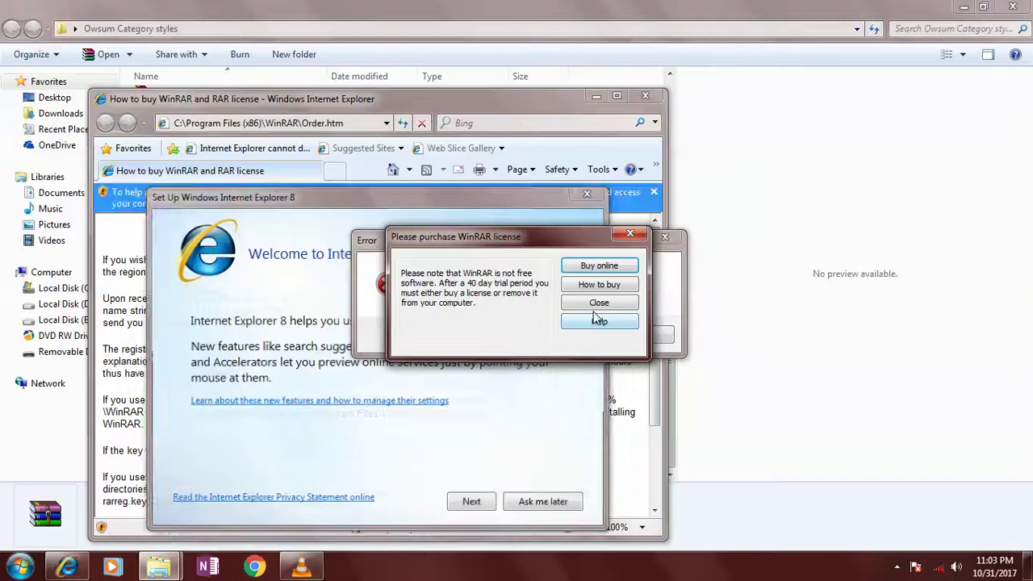
{"action": "left_click", "coordinate": [599, 303]}
{"action": "left_click", "coordinate": [649, 332]}
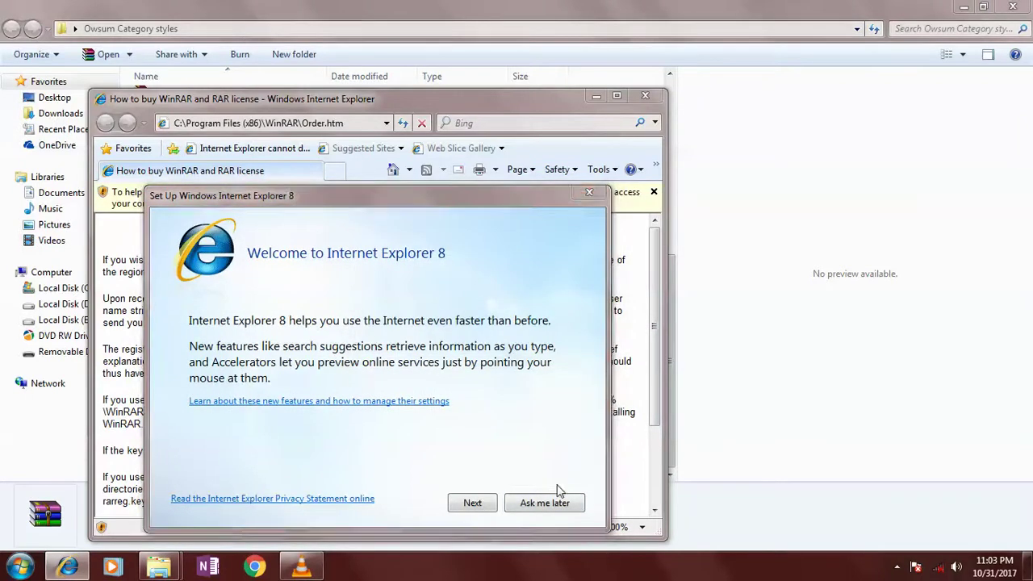
Step: Postpone the Internet Explorer 8 setup, close the How to buy WinRAR page, and open Fantasy.rar
{"action": "left_click", "coordinate": [545, 503]}
{"action": "left_click", "coordinate": [648, 100]}
{"action": "scroll", "coordinate": [226, 293], "scroll_direction": "up", "scroll_amount": 4}
{"action": "scroll", "coordinate": [208, 267], "scroll_direction": "down", "scroll_amount": 1}
{"action": "double_click", "coordinate": [184, 173]}
Step: Dismiss the licence reminder, open the Fantasy folder, and preview the Fantasy Style image
{"action": "left_click", "coordinate": [189, 212]}
{"action": "key", "text": "Escape"}
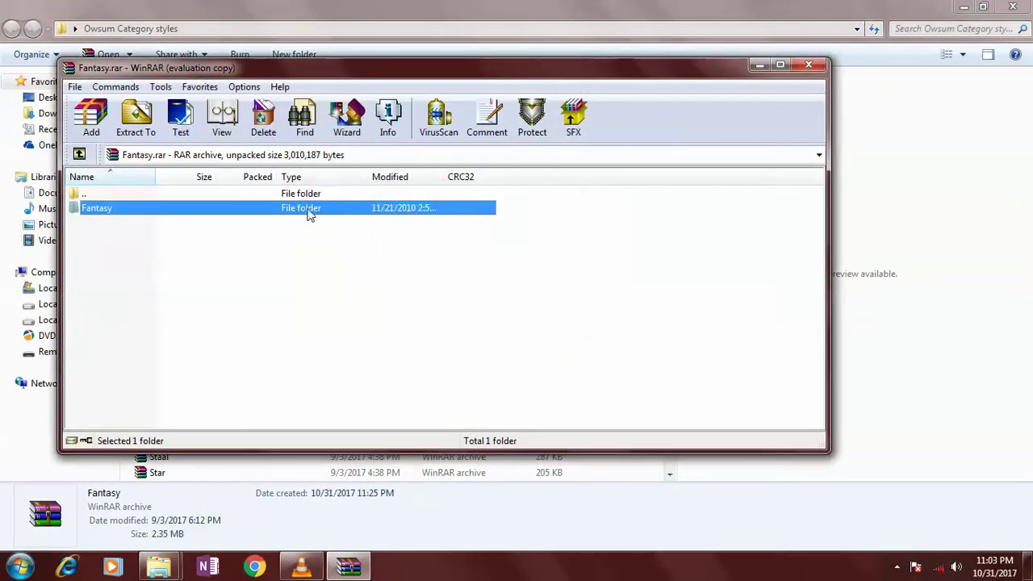
{"action": "double_click", "coordinate": [306, 212]}
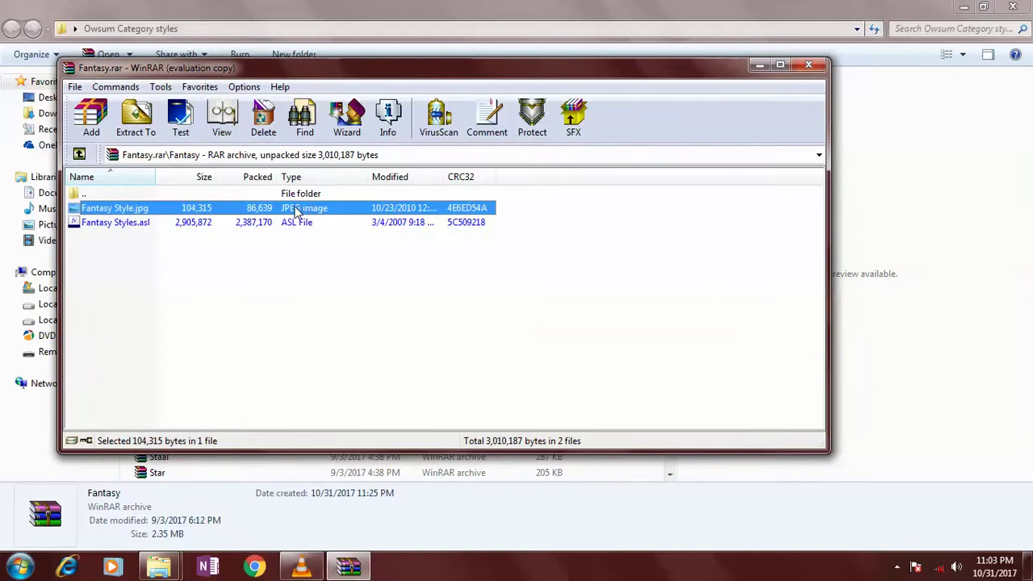
{"action": "double_click", "coordinate": [299, 209]}
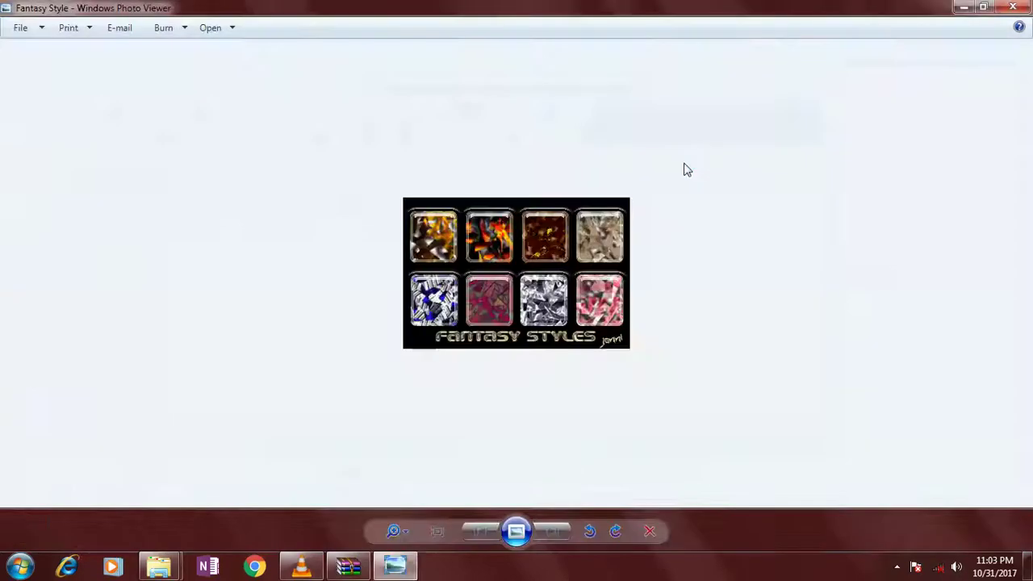
{"action": "key", "text": "alt+F4"}
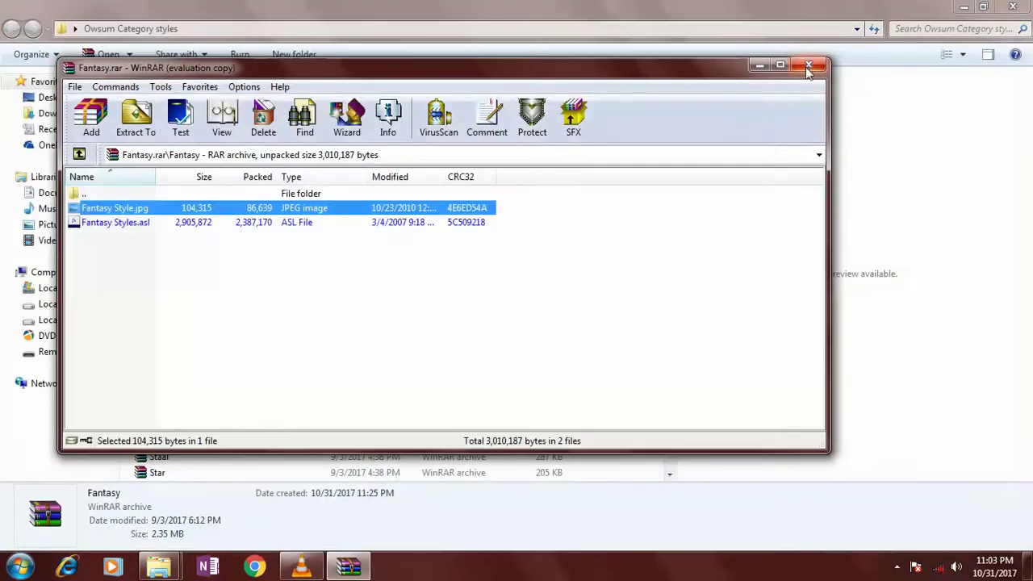
Step: Extract Fantasy Styles.asl to the Desktop, close WinRAR, and show the desktop
{"action": "left_click", "coordinate": [117, 226]}
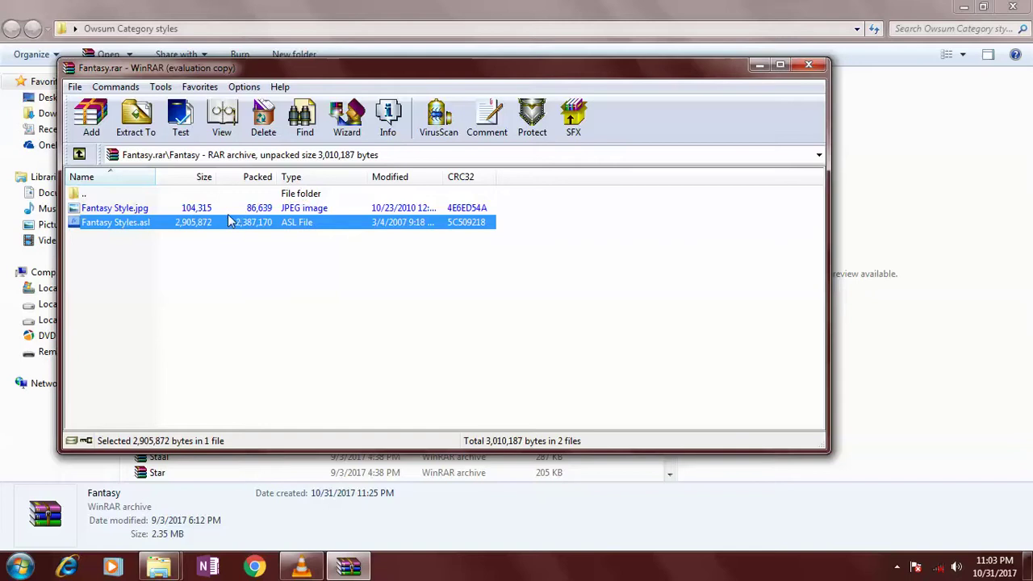
{"action": "left_click", "coordinate": [136, 115]}
{"action": "double_click", "coordinate": [478, 173]}
{"action": "left_click", "coordinate": [488, 417]}
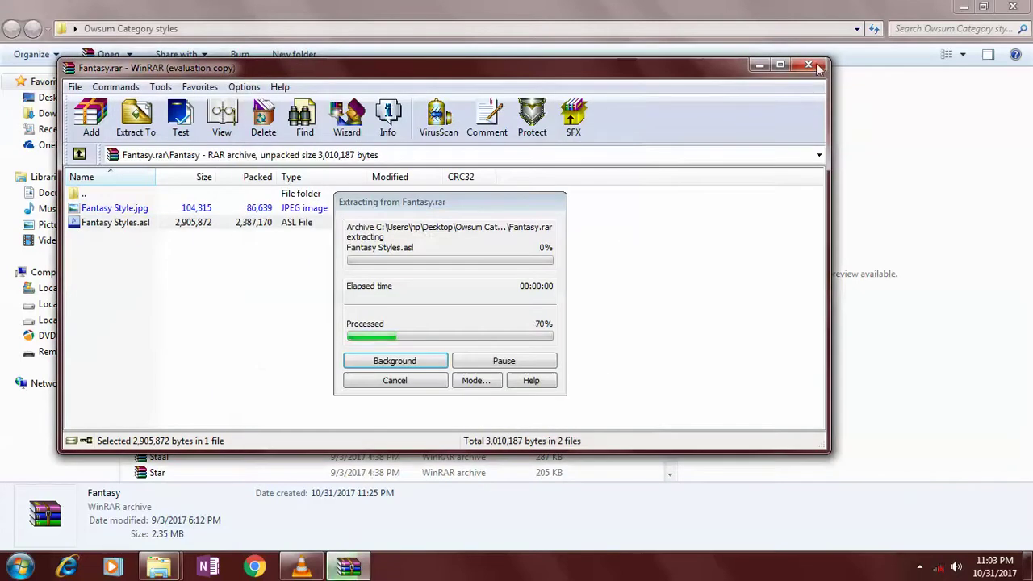
{"action": "left_click", "coordinate": [811, 69]}
{"action": "key", "text": "super+d"}
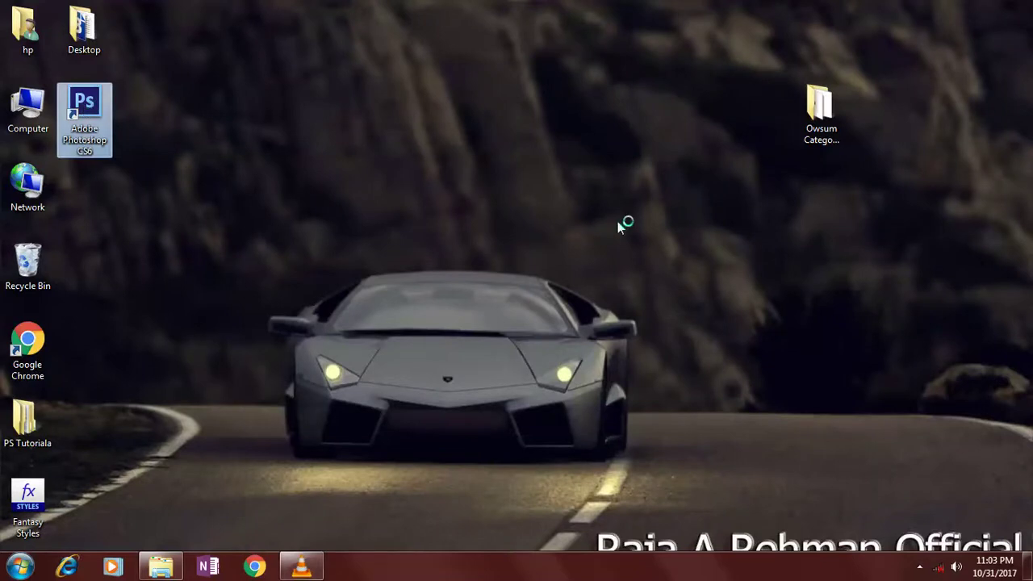
Step: Drag the Fantasy Styles file to the top middle of the desktop
{"action": "left_click_drag", "start_coordinate": [28, 515], "coordinate": [517, 120]}
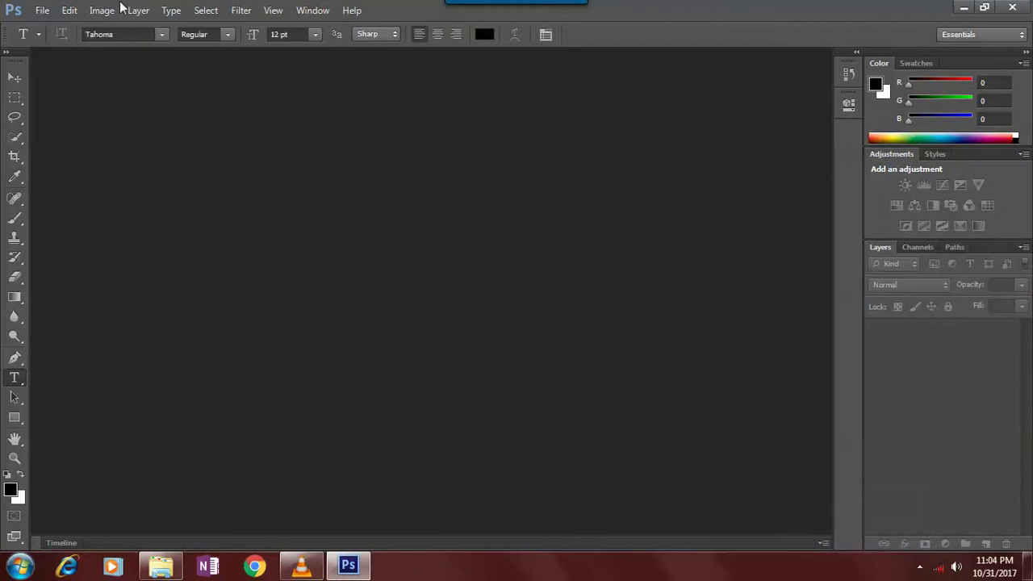
{"action": "left_click", "coordinate": [70, 10]}
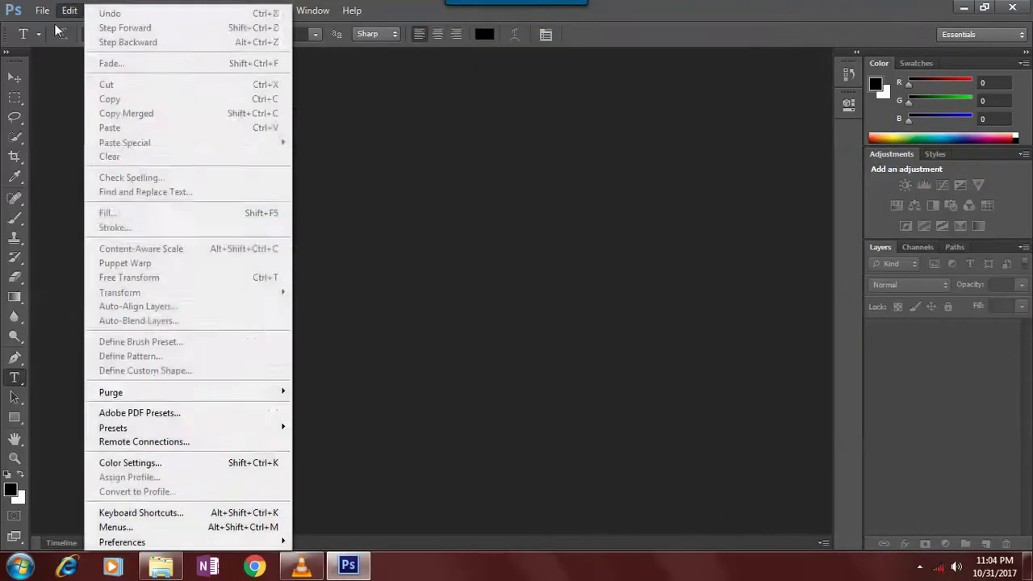
{"action": "left_click", "coordinate": [417, 263]}
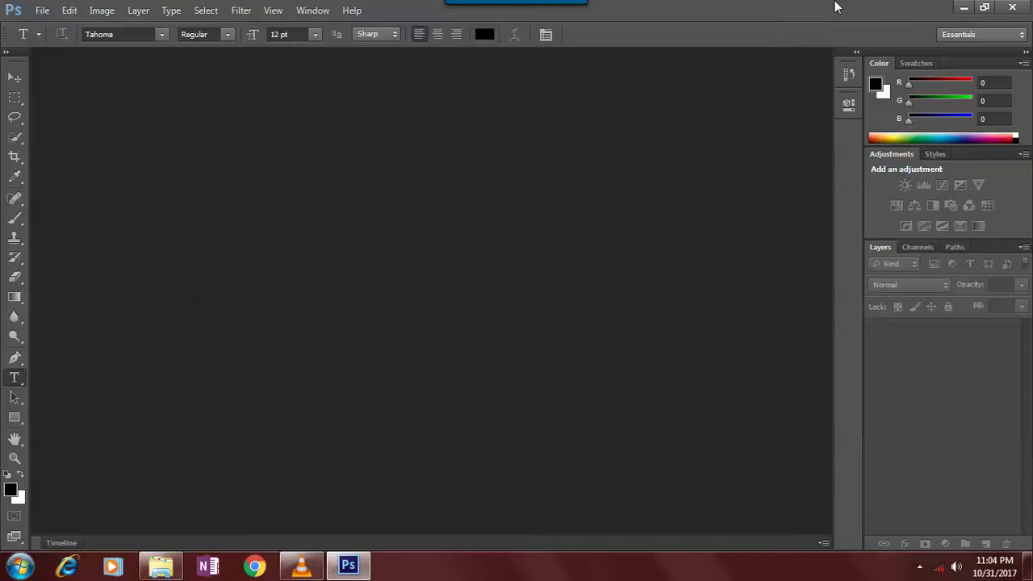
{"action": "left_click", "coordinate": [964, 8]}
{"action": "left_click", "coordinate": [348, 565]}
{"action": "left_click", "coordinate": [42, 10]}
{"action": "left_click", "coordinate": [659, 154]}
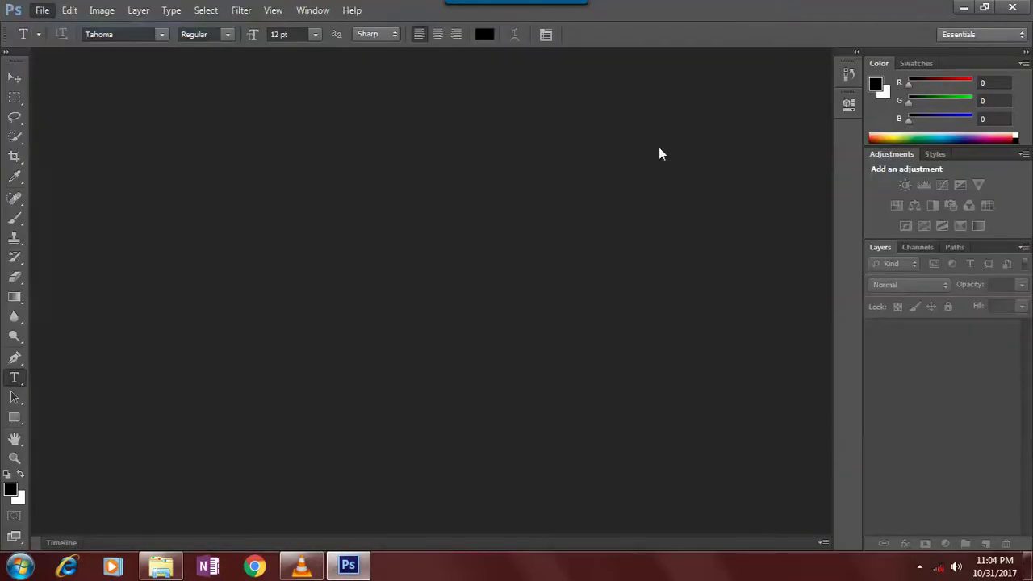
Step: Create a new 7×5 inch document, draw a black 324×220 px rectangle, and show the Styles panel
{"action": "key", "text": "ctrl+n"}
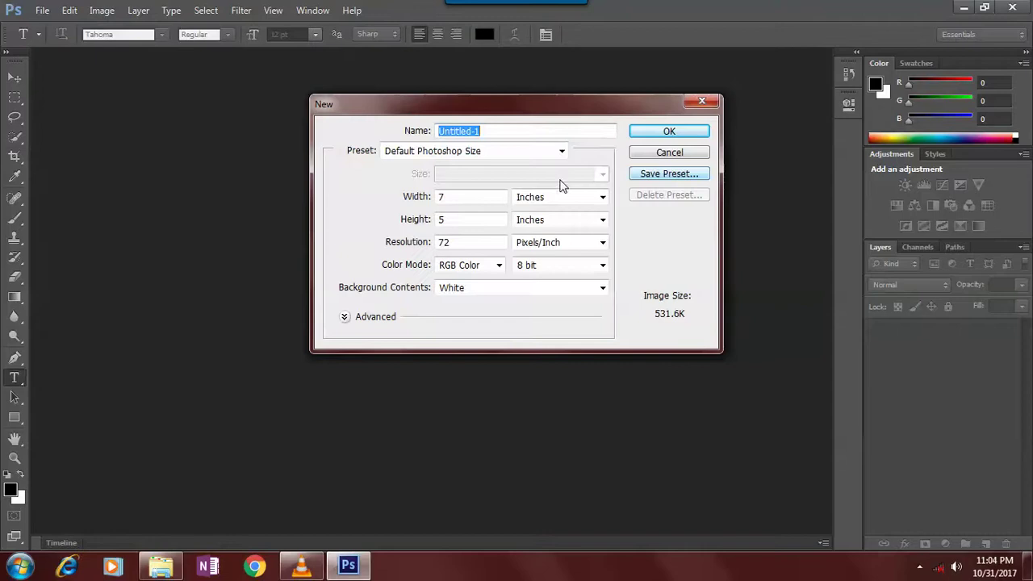
{"action": "left_click", "coordinate": [692, 135]}
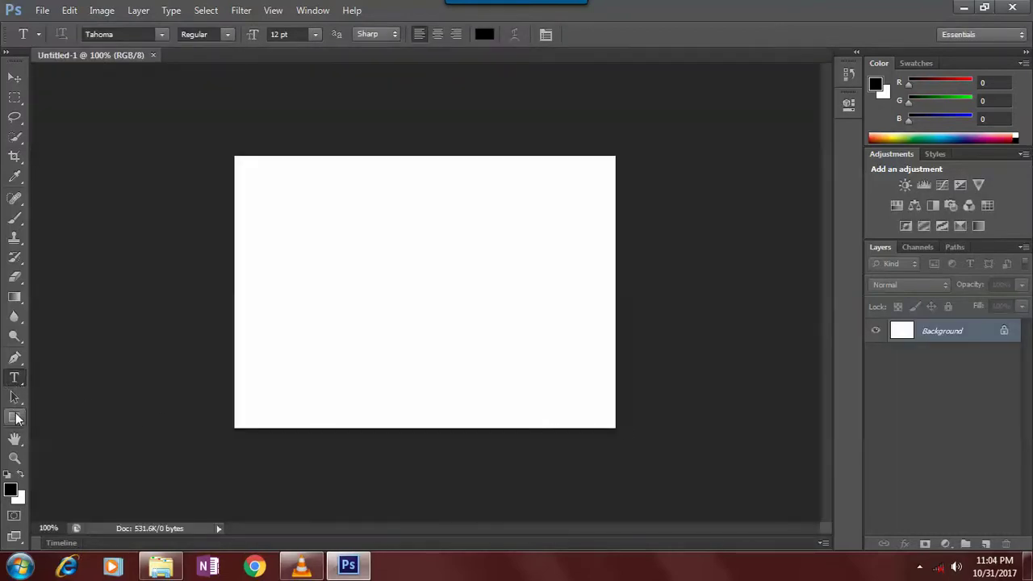
{"action": "left_click", "coordinate": [14, 417]}
{"action": "left_click_drag", "start_coordinate": [570, 196], "coordinate": [326, 362]}
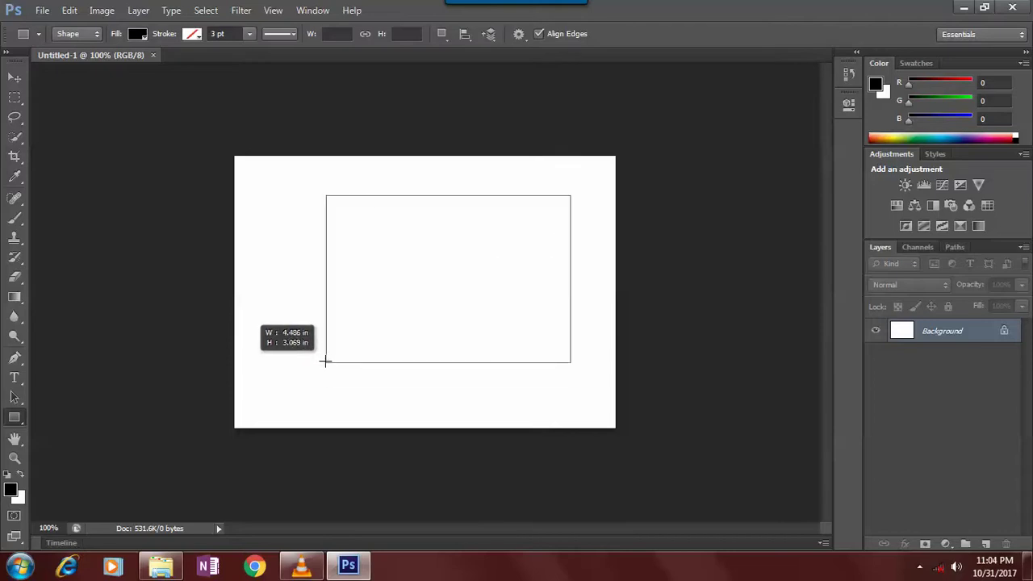
{"action": "left_click", "coordinate": [935, 153]}
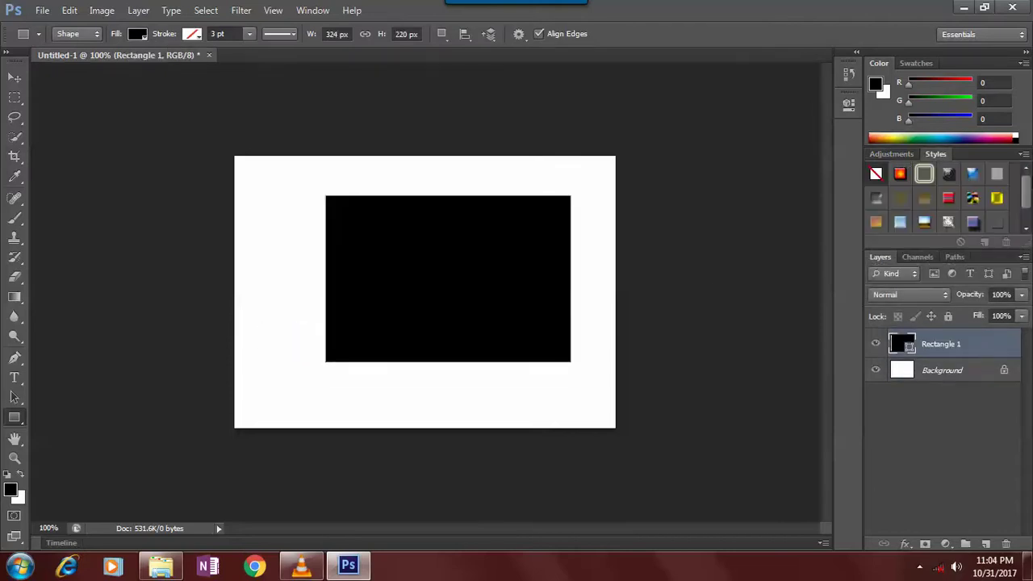
{"action": "left_click_drag", "start_coordinate": [1028, 186], "coordinate": [1027, 356]}
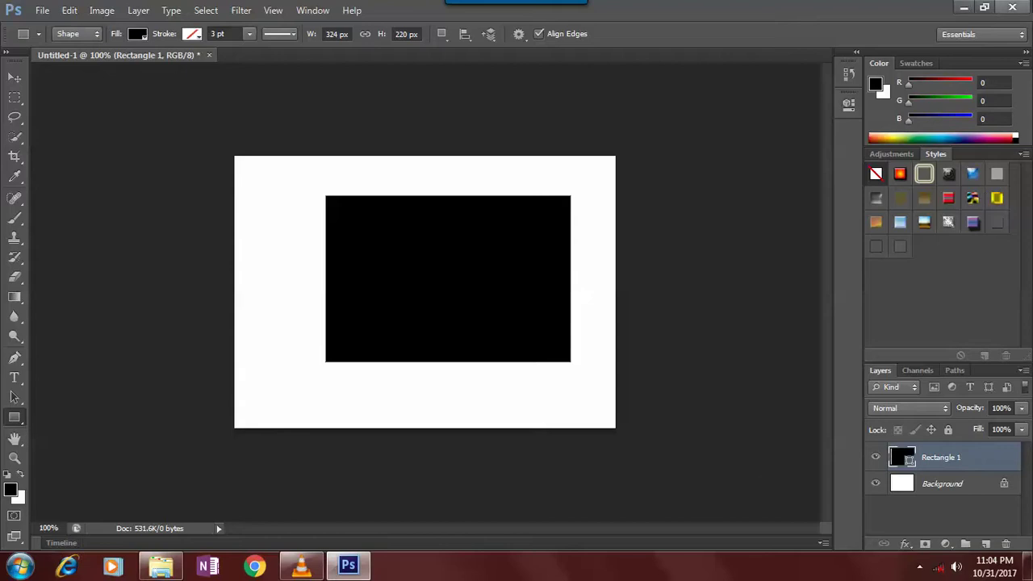
Step: Load Fantasy Styles.asl into Photoshop's Styles panel from the desktop
{"action": "left_click", "coordinate": [1029, 153]}
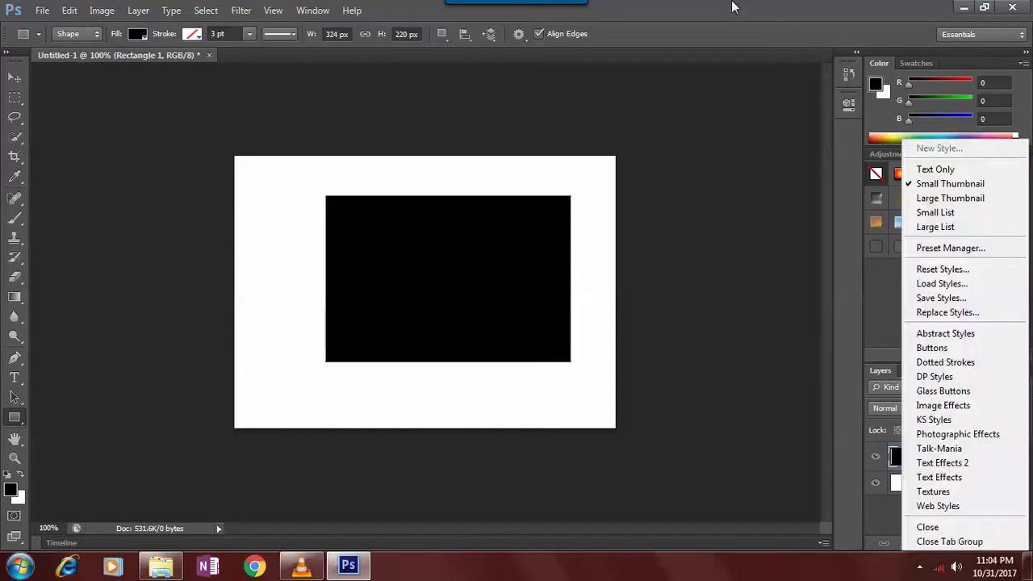
{"action": "left_click", "coordinate": [735, 7]}
{"action": "left_click", "coordinate": [964, 8]}
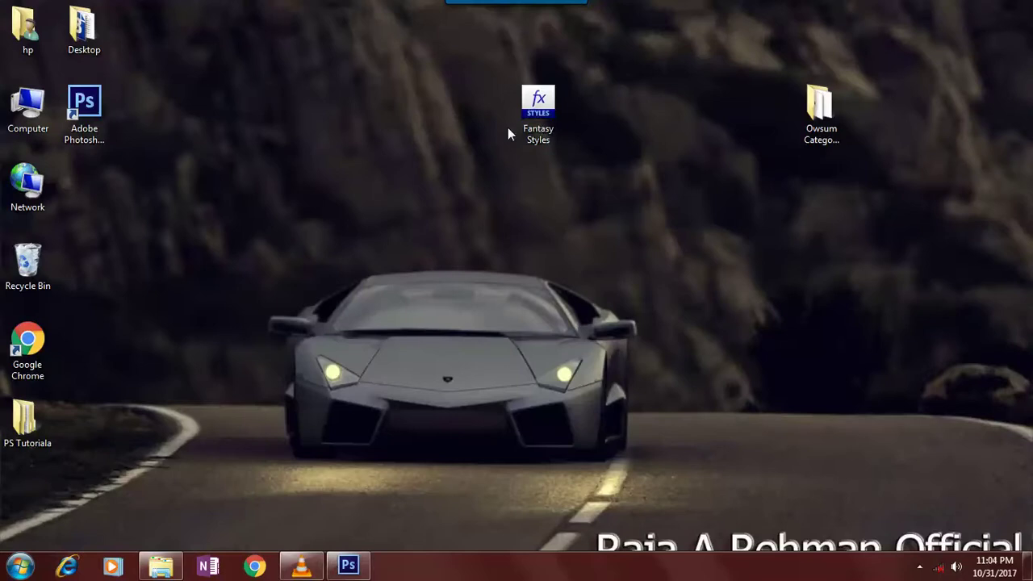
{"action": "double_click", "coordinate": [538, 99]}
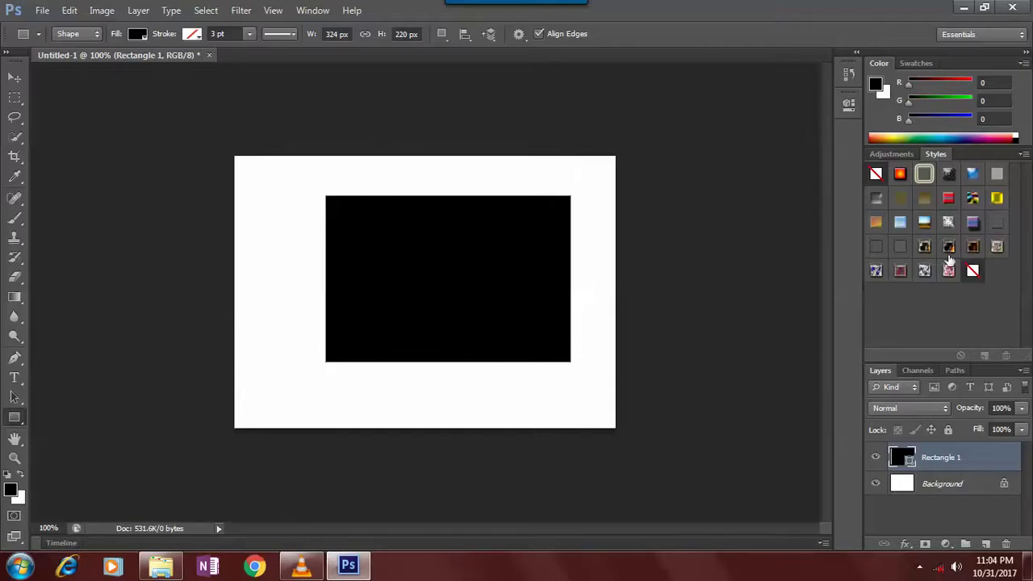
Step: Try several Fantasy styles on Rectangle 1, including brown crystal, pink, and blue-silver crystal
{"action": "left_click", "coordinate": [925, 247]}
{"action": "left_click", "coordinate": [977, 247]}
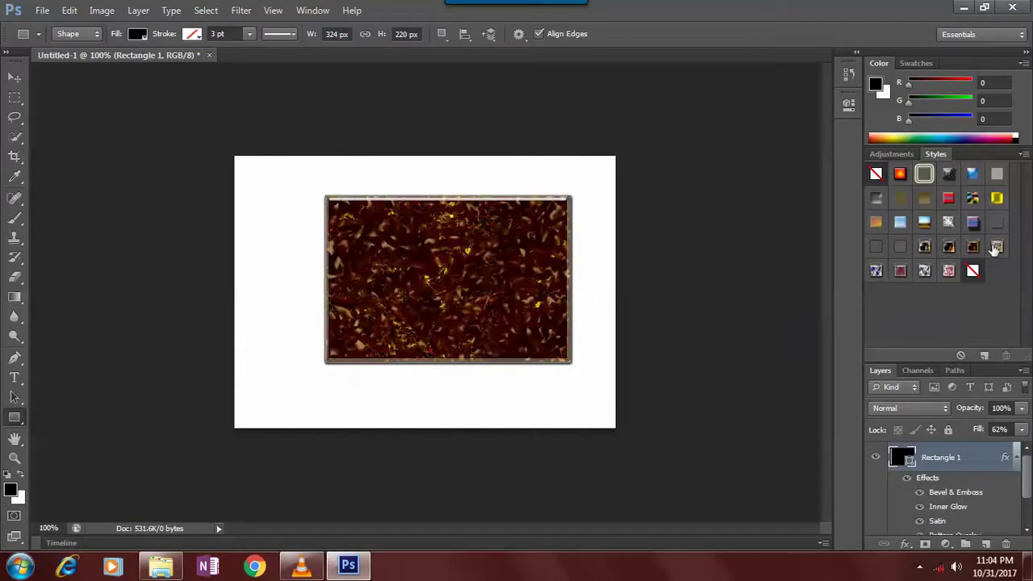
{"action": "left_click", "coordinate": [996, 246]}
{"action": "left_click", "coordinate": [949, 272]}
{"action": "left_click", "coordinate": [901, 271]}
{"action": "left_click", "coordinate": [876, 271]}
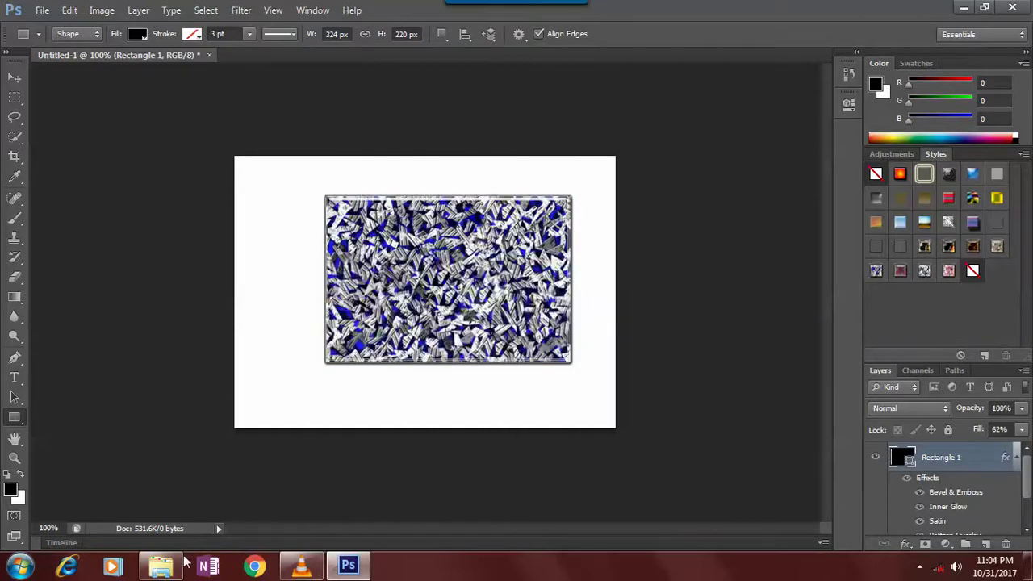
Step: Minimize the folder window and Photoshop, then reopen the Owsum Category styles folder
{"action": "left_click", "coordinate": [161, 568]}
{"action": "left_click", "coordinate": [968, 6]}
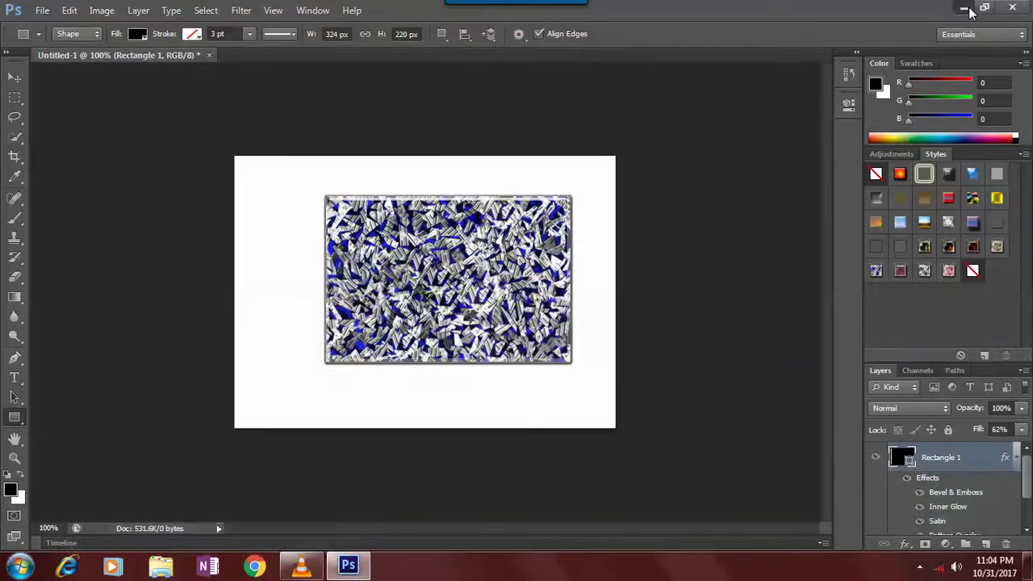
{"action": "left_click", "coordinate": [968, 6]}
{"action": "double_click", "coordinate": [819, 109]}
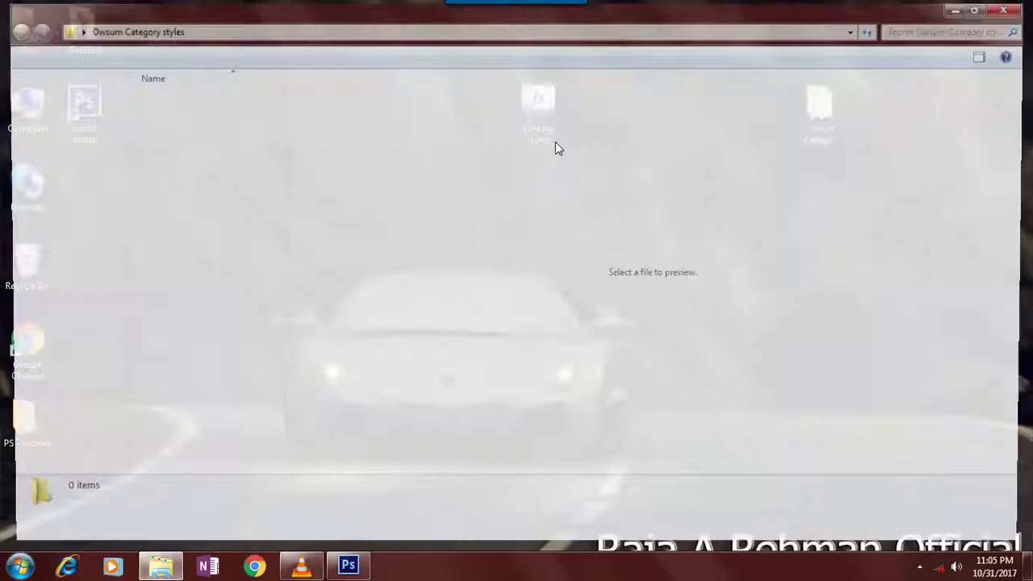
Step: Open the Cowrie archive, enter its Cowrie folder, and dismiss the licence reminder
{"action": "scroll", "coordinate": [192, 415], "scroll_direction": "down", "scroll_amount": 3}
{"action": "scroll", "coordinate": [196, 300], "scroll_direction": "up", "scroll_amount": 1}
{"action": "scroll", "coordinate": [207, 191], "scroll_direction": "up", "scroll_amount": 2}
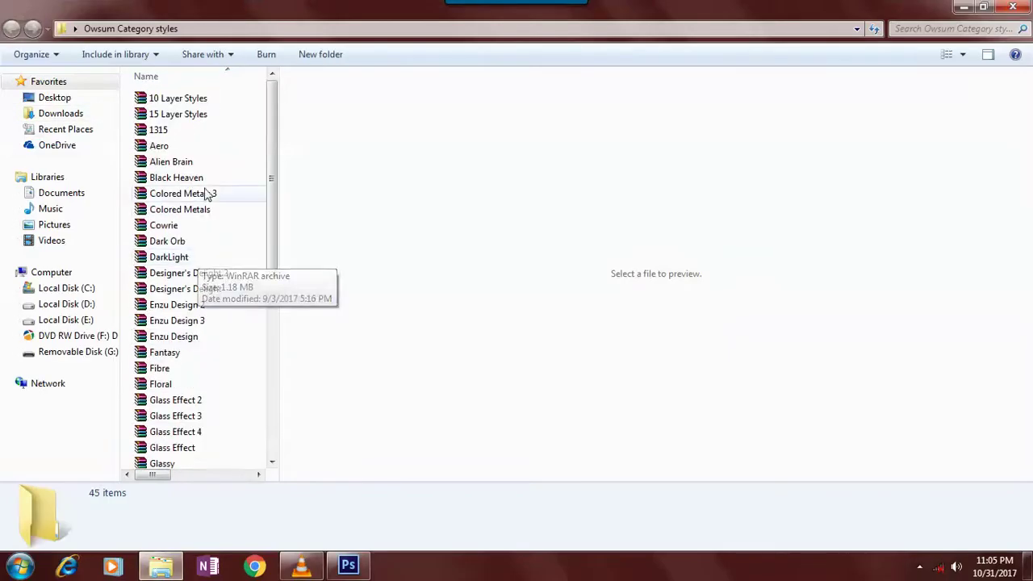
{"action": "double_click", "coordinate": [198, 227]}
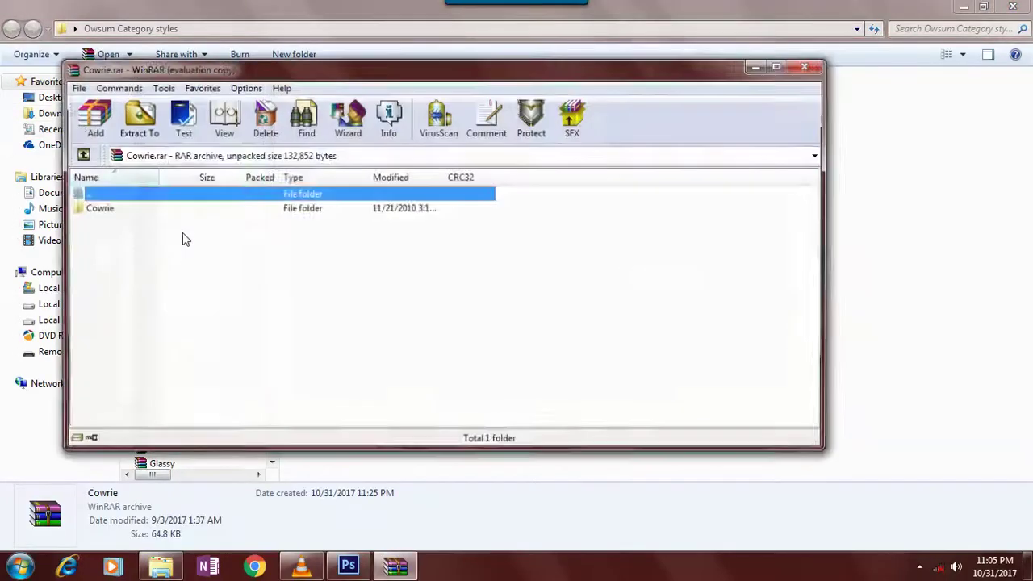
{"action": "double_click", "coordinate": [118, 208]}
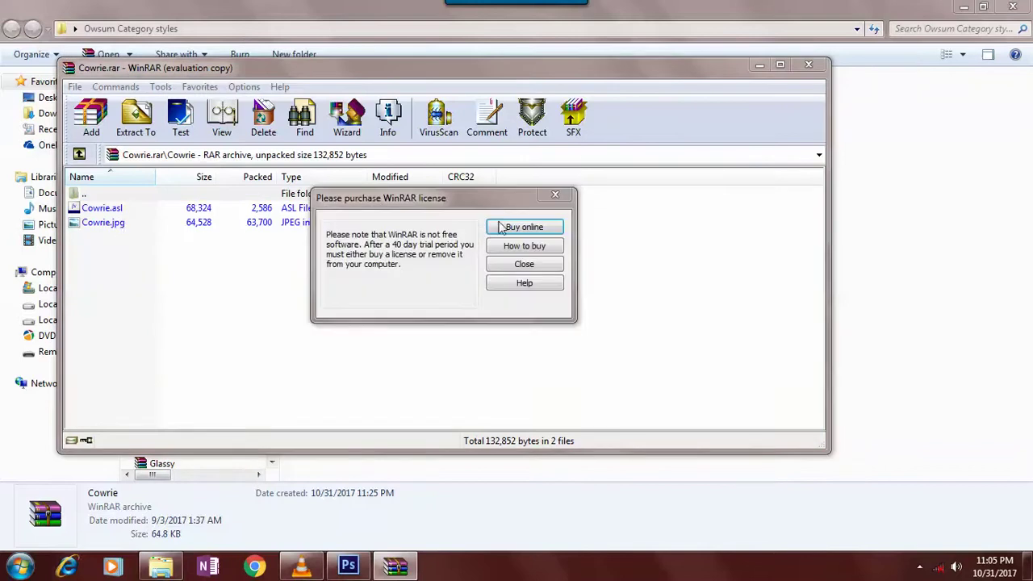
{"action": "left_click", "coordinate": [556, 196]}
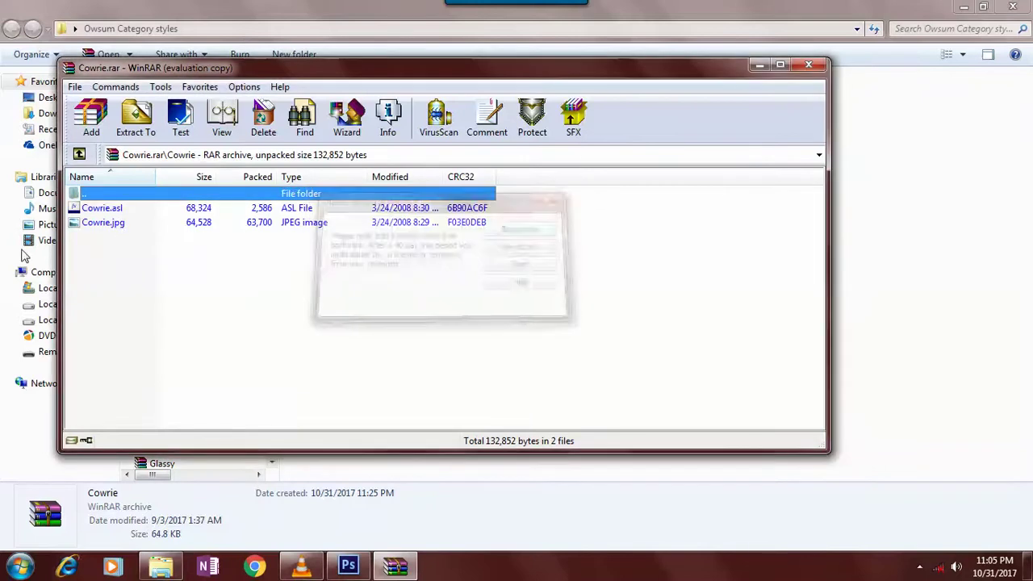
Step: View Cowrie.jpg, close the preview and archive, then select the Glass Effect 4 archive
{"action": "left_click", "coordinate": [97, 222]}
{"action": "double_click", "coordinate": [97, 223]}
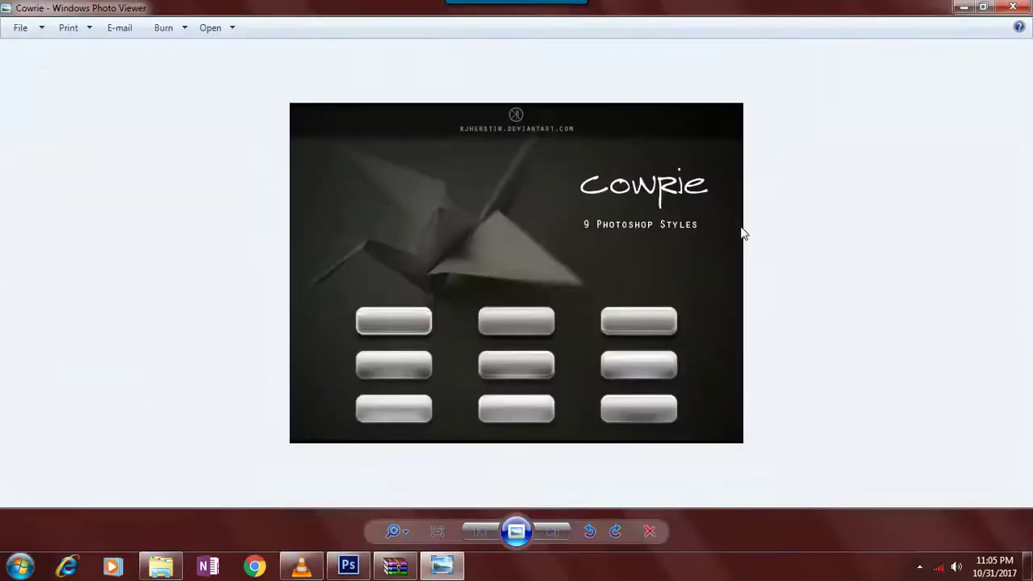
{"action": "left_click", "coordinate": [1013, 7]}
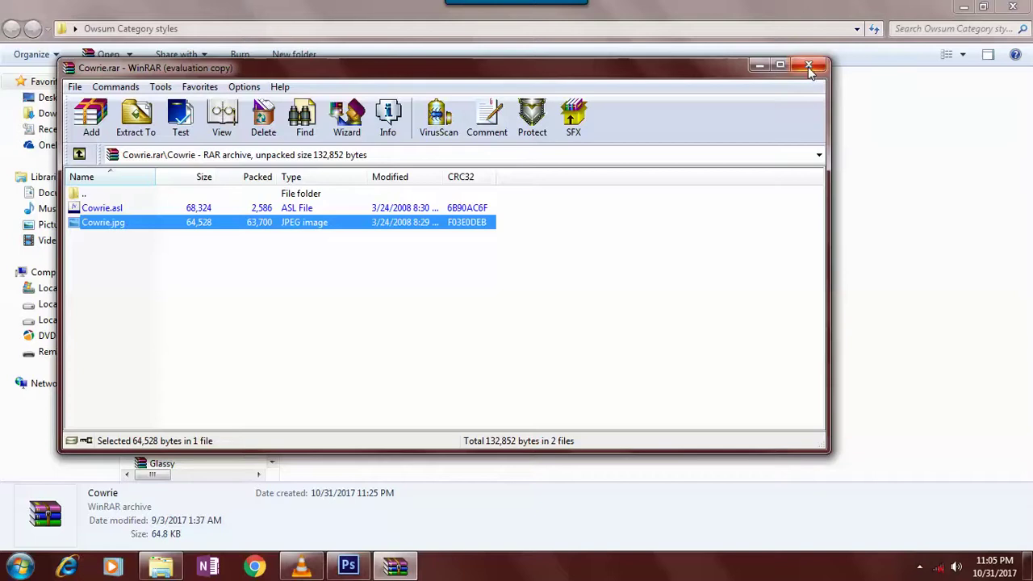
{"action": "left_click", "coordinate": [814, 71]}
{"action": "left_click", "coordinate": [215, 431]}
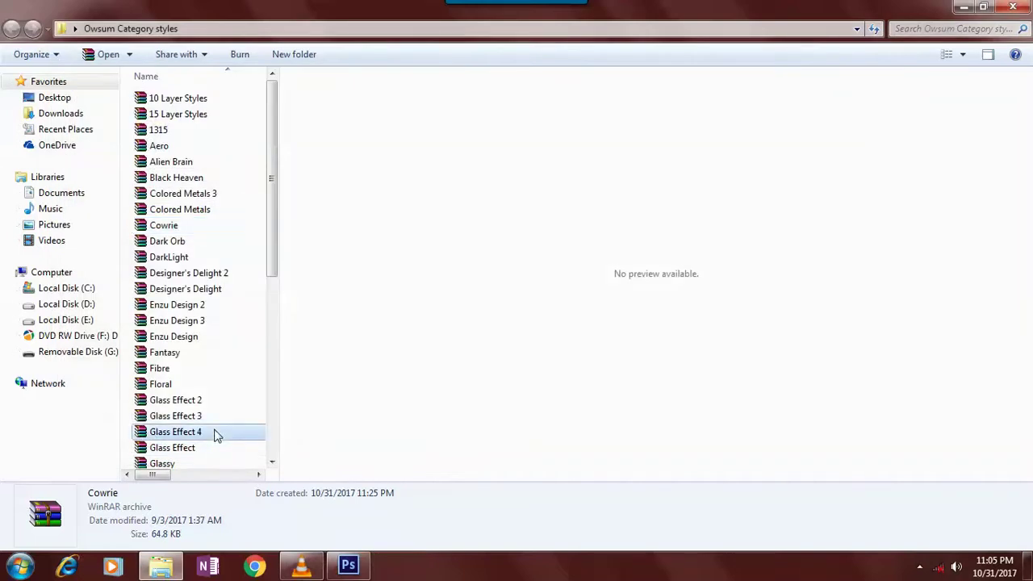
Step: Open the Glass Effect 3 archive's folder, check its bitmap file, then close the archive
{"action": "left_click", "coordinate": [218, 417]}
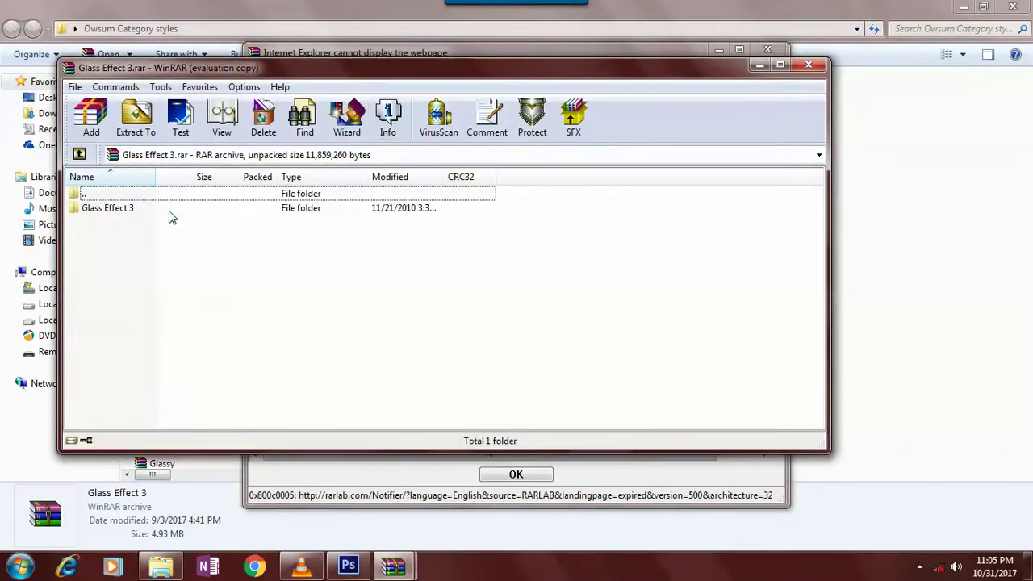
{"action": "left_click", "coordinate": [627, 96]}
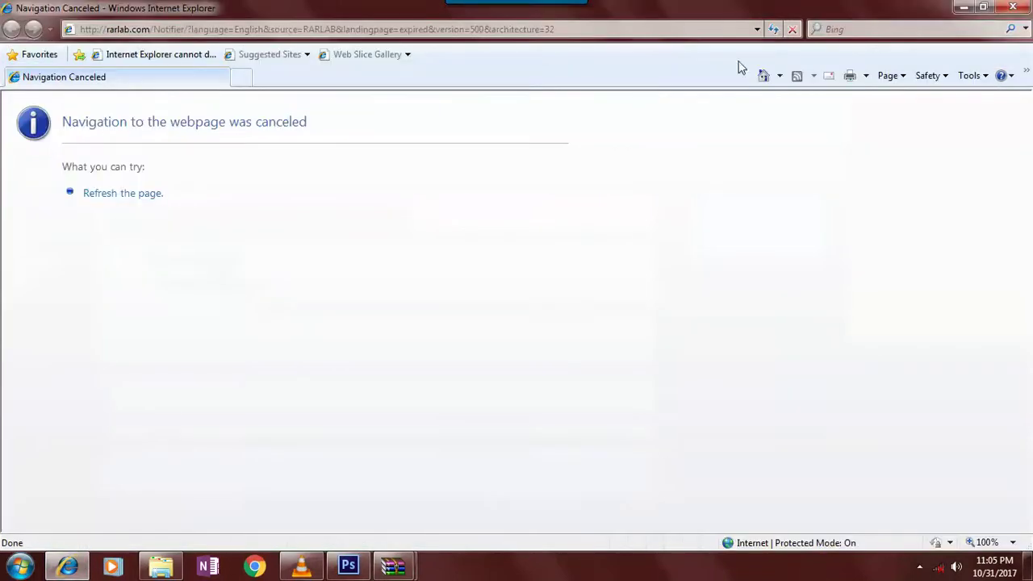
{"action": "key", "text": "alt+F4"}
{"action": "double_click", "coordinate": [208, 211]}
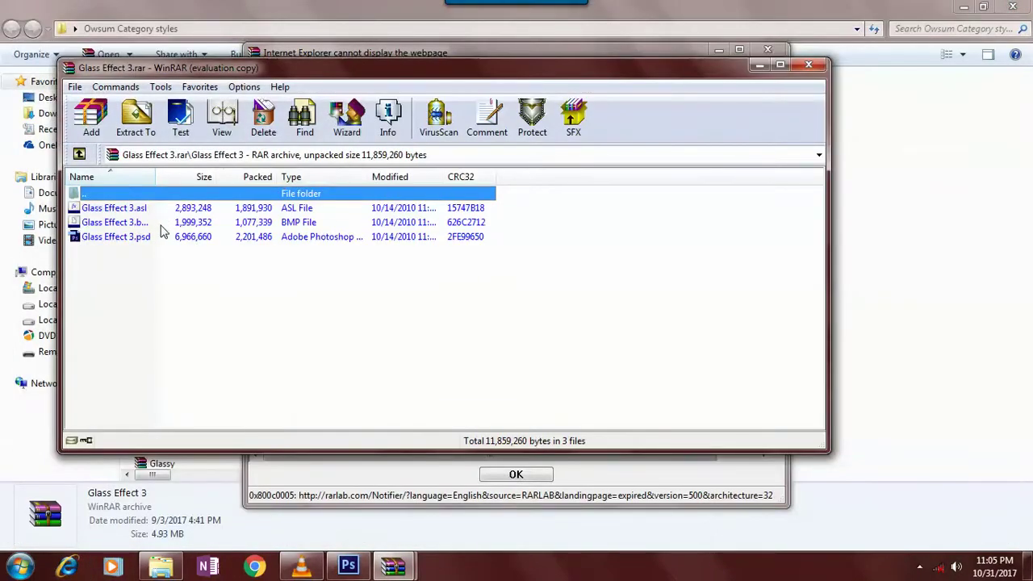
{"action": "left_click", "coordinate": [161, 226]}
{"action": "left_click", "coordinate": [808, 64]}
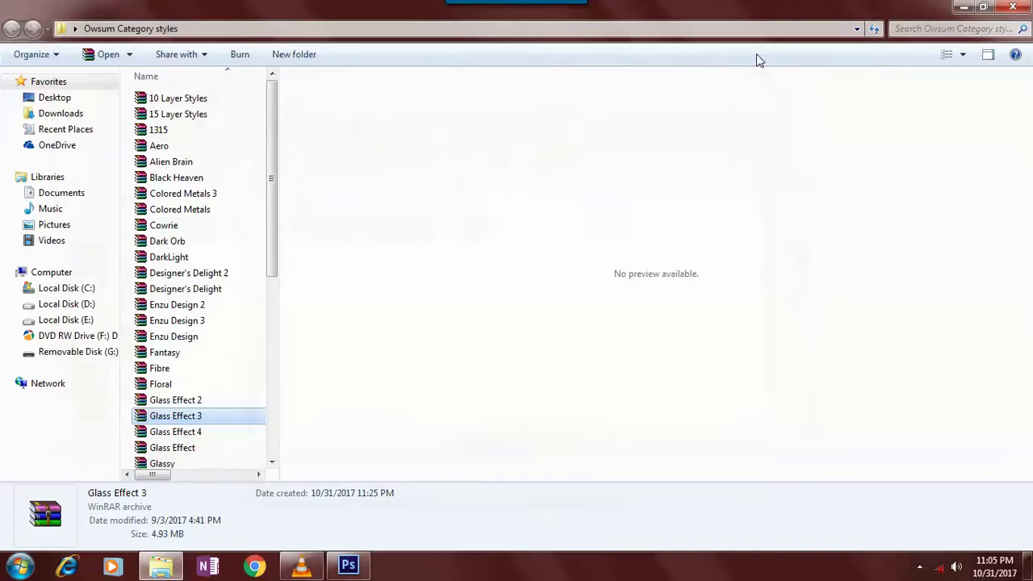
Step: Open the Glass Effect 2 archive and view its Glass Effect 2.jpg sample image
{"action": "left_click", "coordinate": [178, 400]}
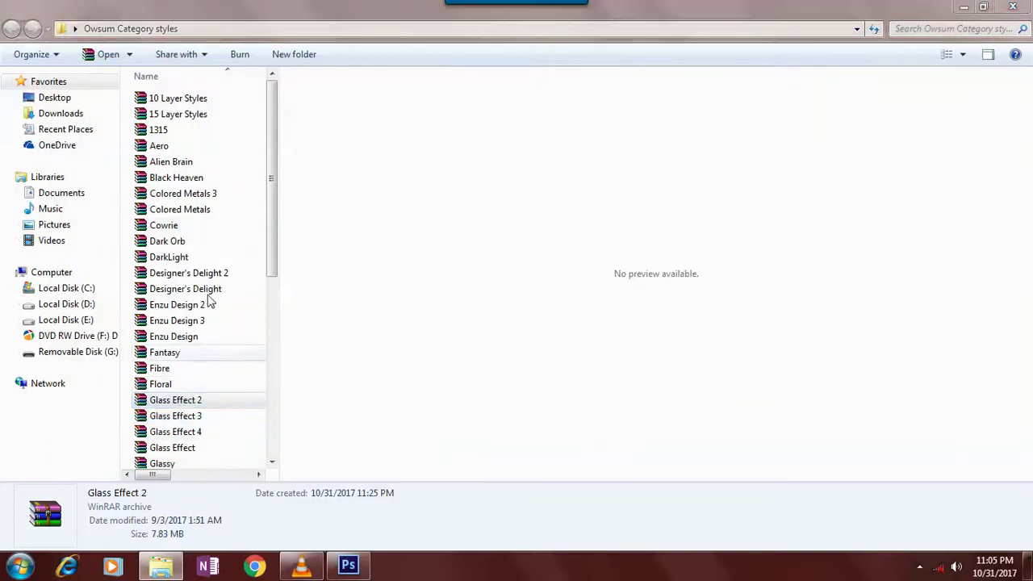
{"action": "double_click", "coordinate": [162, 208]}
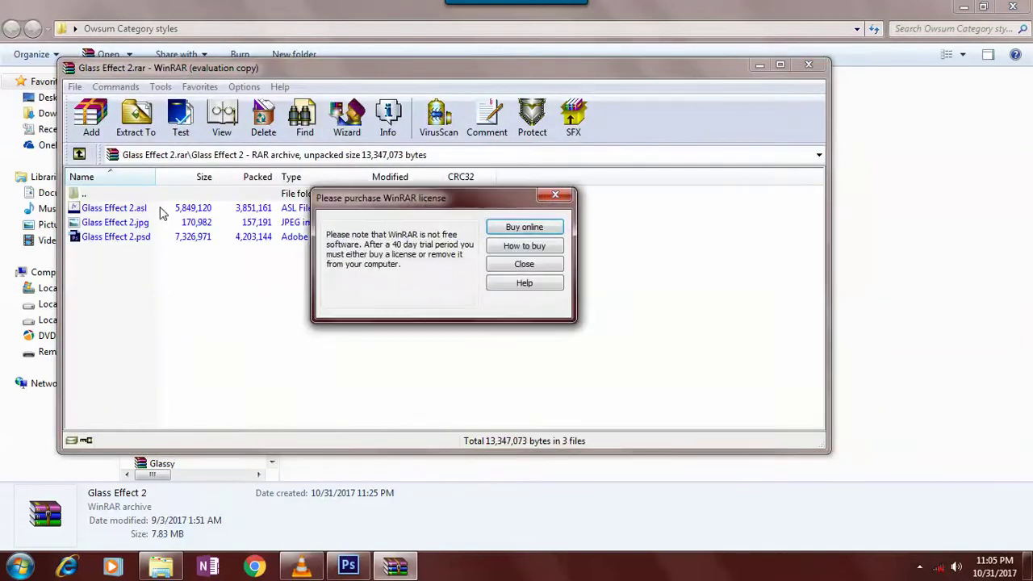
{"action": "left_click", "coordinate": [554, 195]}
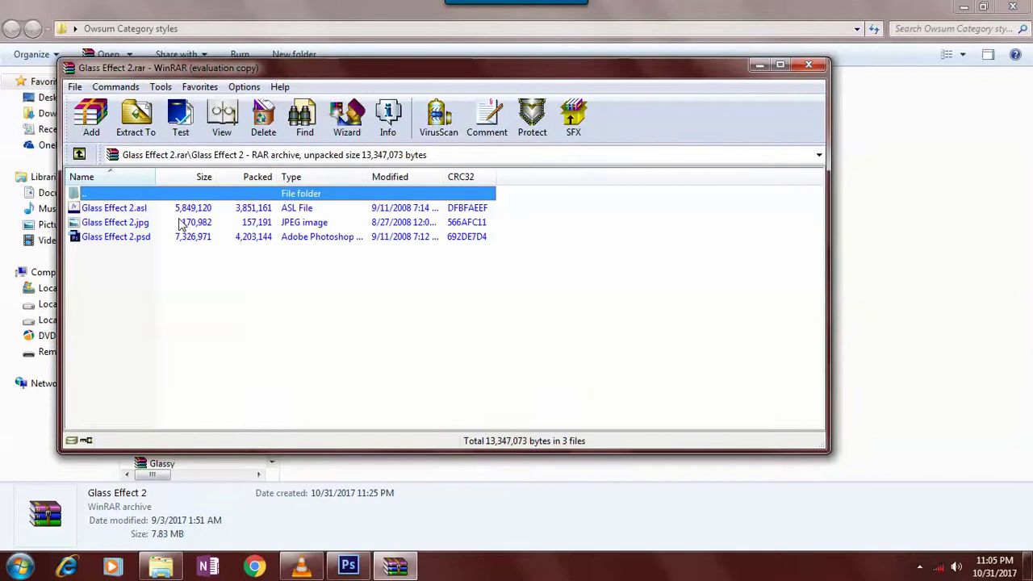
{"action": "left_click", "coordinate": [181, 223]}
{"action": "key", "text": "F2"}
{"action": "double_click", "coordinate": [209, 229]}
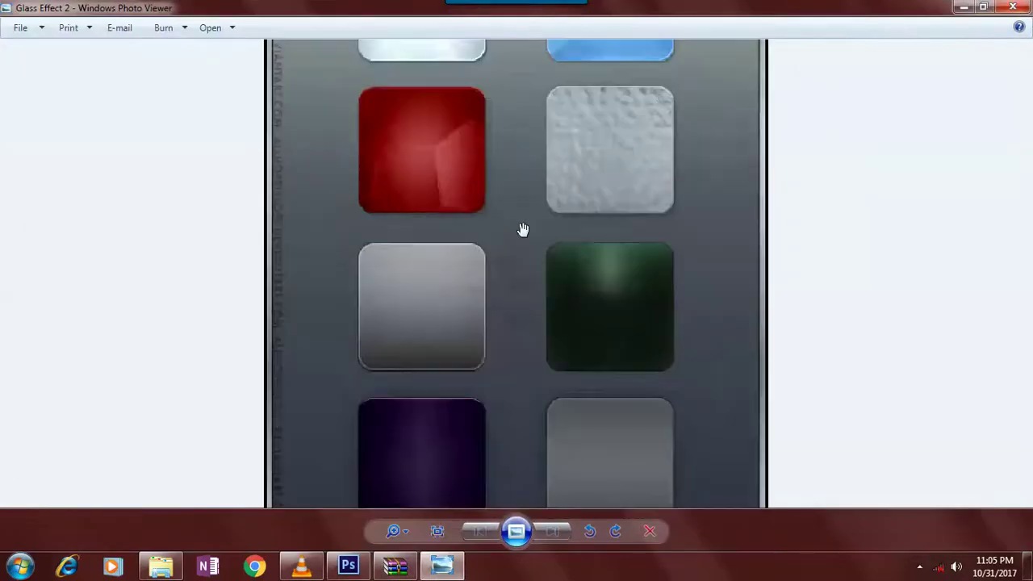
Step: Pan across the enlarged glass tiles, then close the preview, the archive and the style folder
{"action": "scroll", "coordinate": [523, 230], "scroll_direction": "up", "scroll_amount": 1}
{"action": "mouse_move", "coordinate": [544, 351]}
{"action": "left_mouse_down"}
{"action": "mouse_move", "coordinate": [579, 424]}
{"action": "mouse_move", "coordinate": [668, 269]}
{"action": "mouse_move", "coordinate": [668, 165]}
{"action": "left_mouse_up"}
{"action": "key", "text": "alt+F4"}
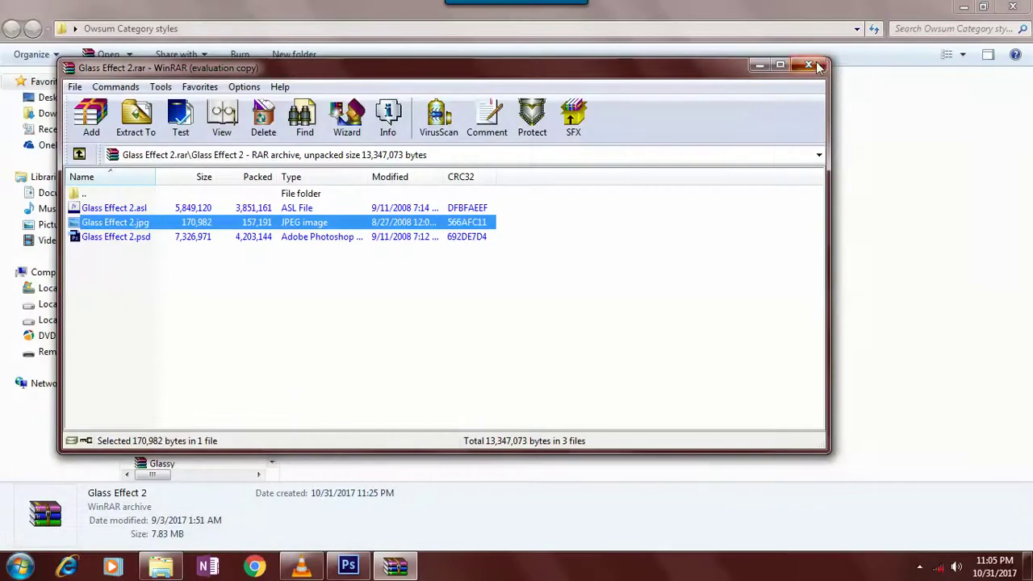
{"action": "left_click", "coordinate": [808, 65]}
{"action": "left_click", "coordinate": [1013, 6]}
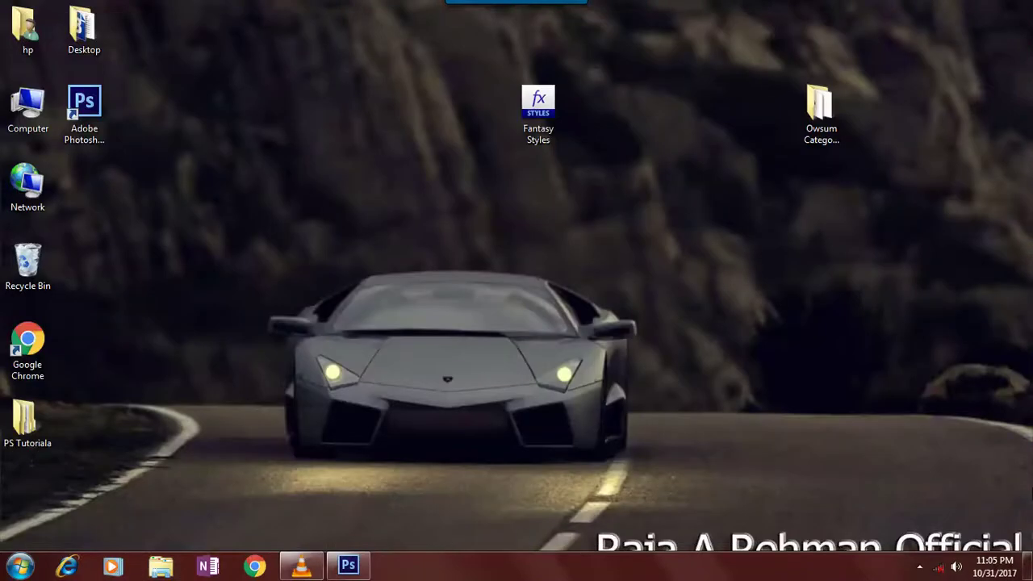
{"action": "left_click", "coordinate": [836, 121]}
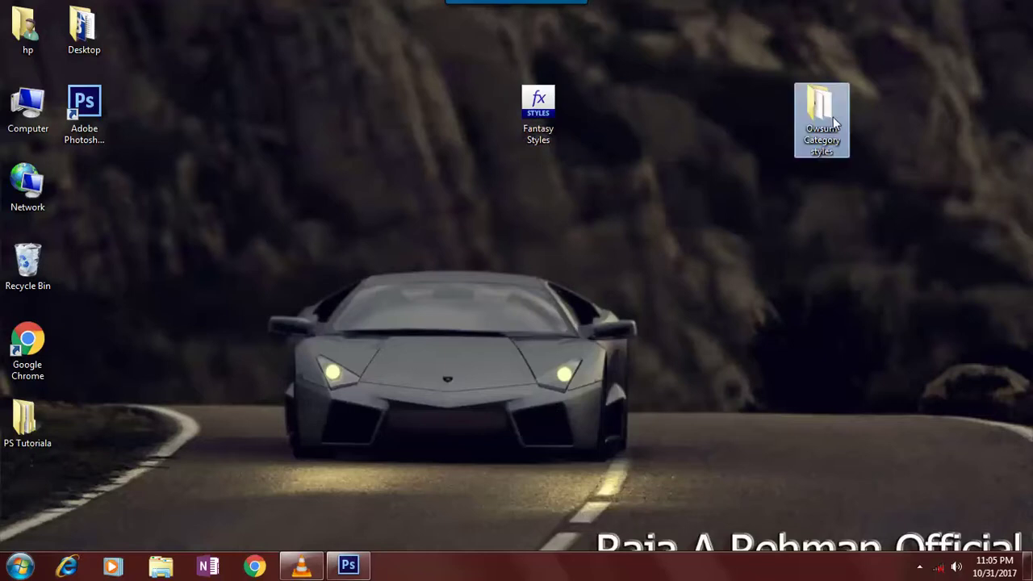
{"action": "mouse_move", "coordinate": [822, 113]}
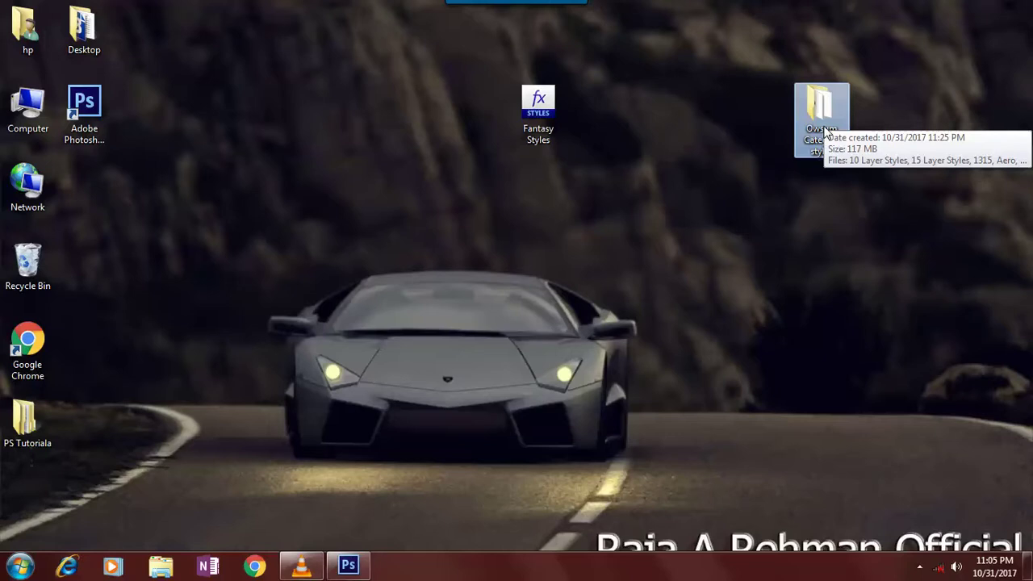
{"action": "mouse_move", "coordinate": [1006, 34]}
{"action": "left_mouse_down"}
{"action": "mouse_move", "coordinate": [504, 193]}
{"action": "mouse_move", "coordinate": [505, 151]}
{"action": "left_mouse_up"}
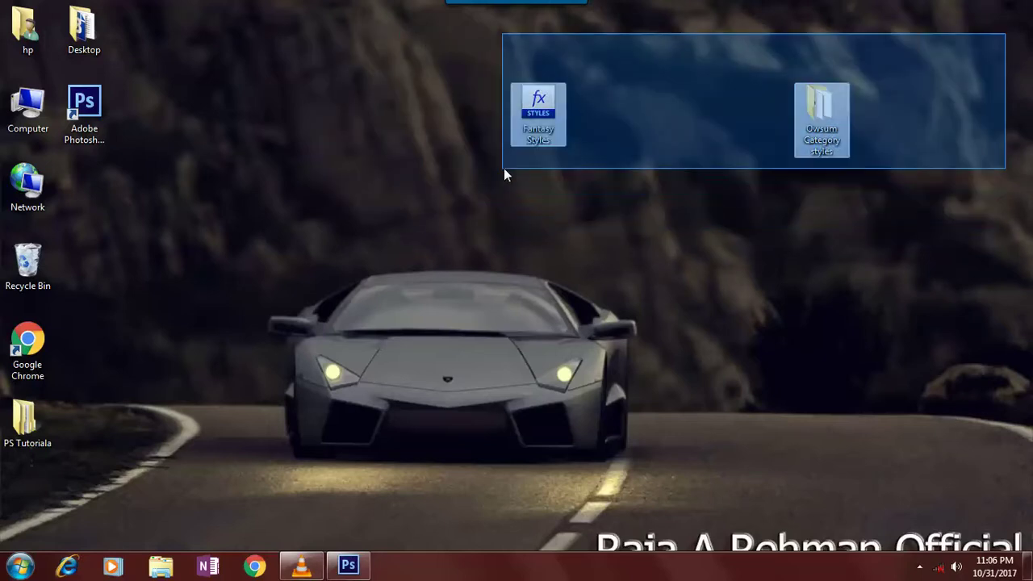
{"action": "left_click", "coordinate": [565, 211]}
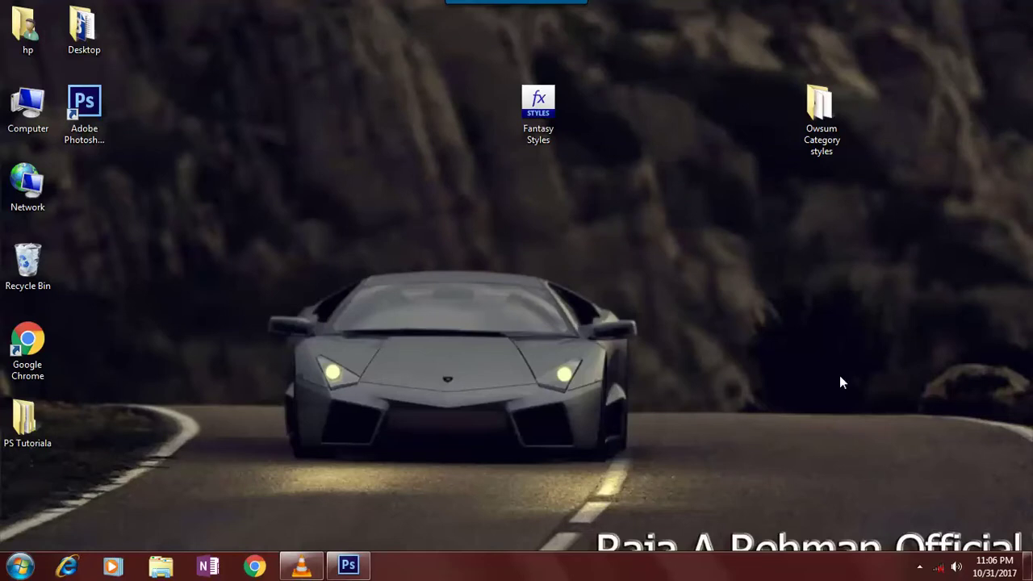